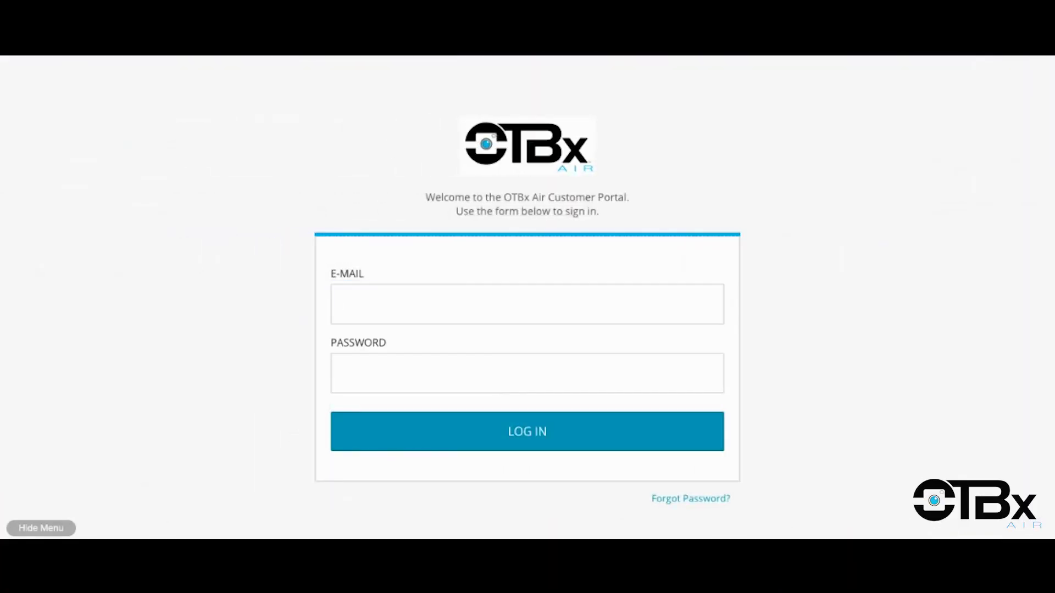
Fill the sign-in form with the saved account e-mail and password from the autofill suggestions.
left_click(450, 296)
left_click(443, 344)
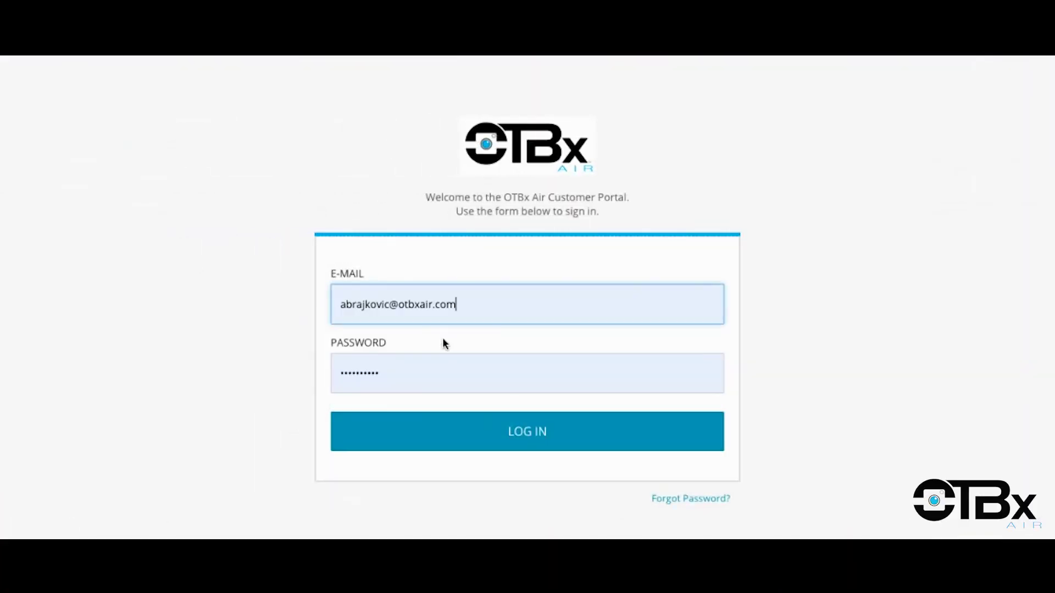
left_click(441, 434)
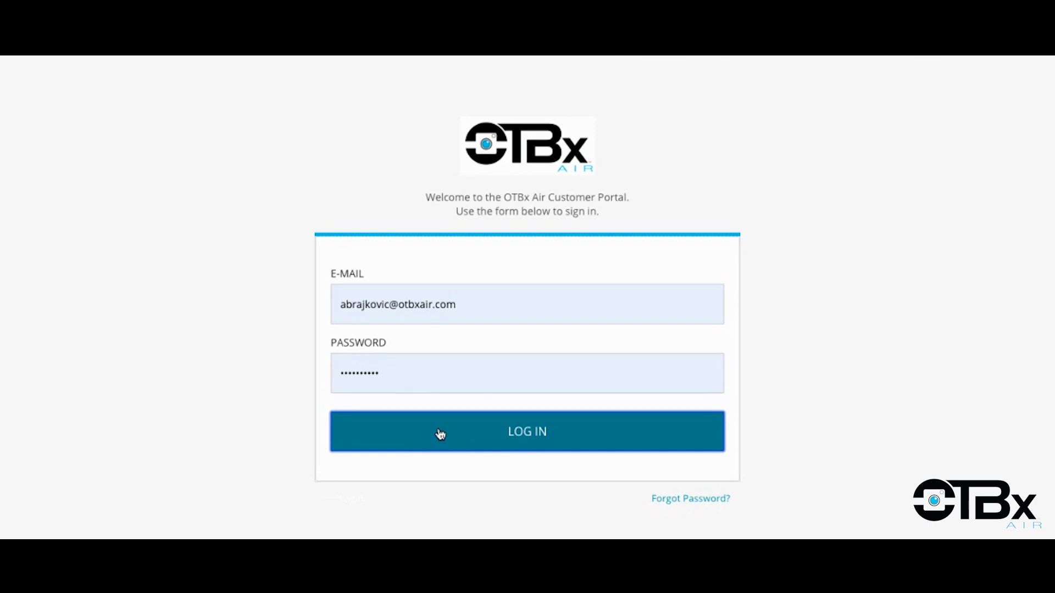
Sign in and select both the branded and unbranded listing URLs.
left_click(440, 434)
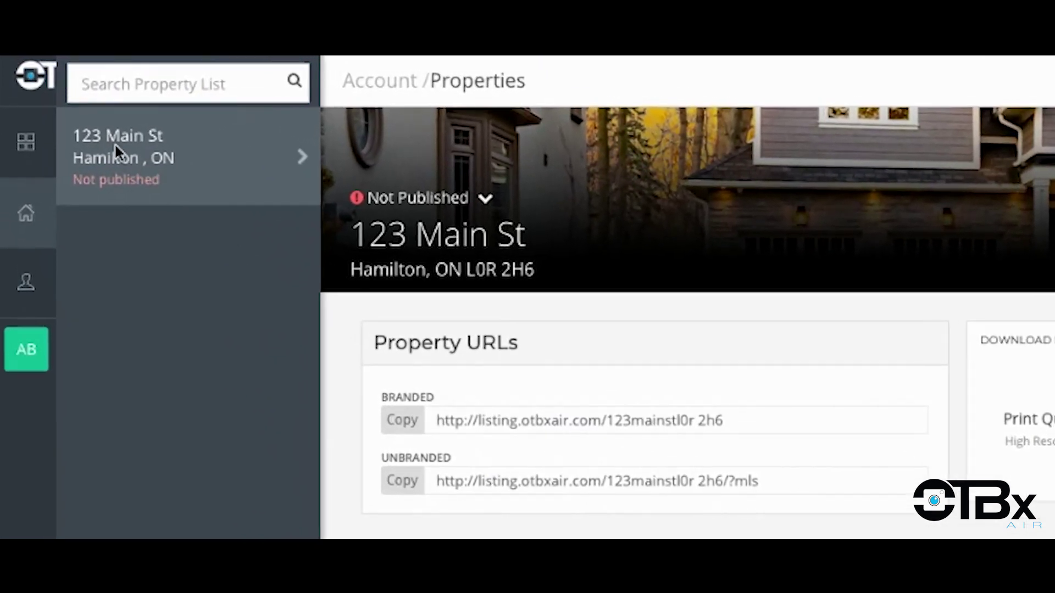
mouse_move(28, 212)
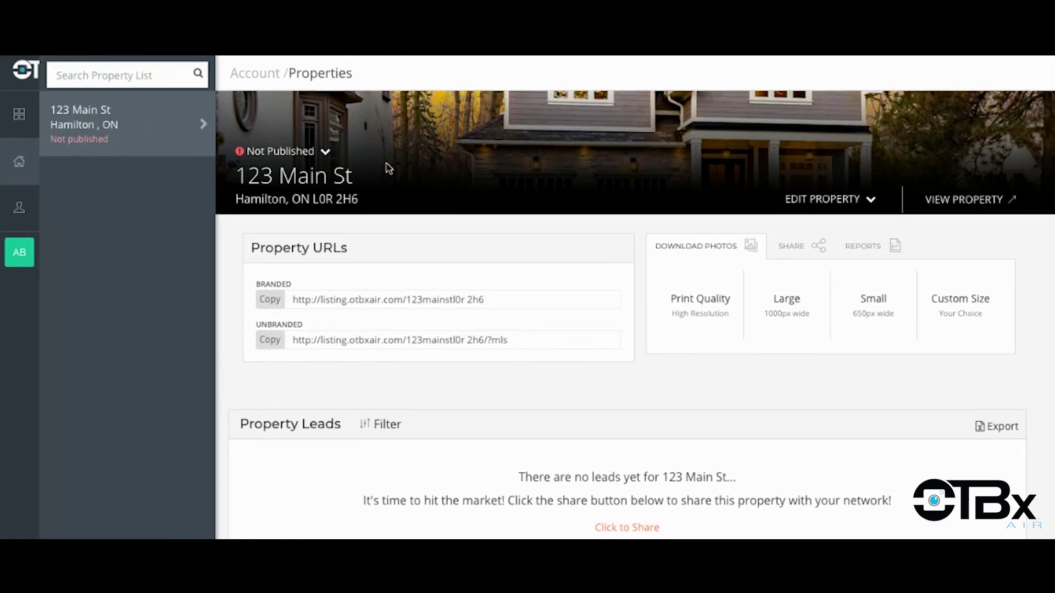
triple_click(374, 298)
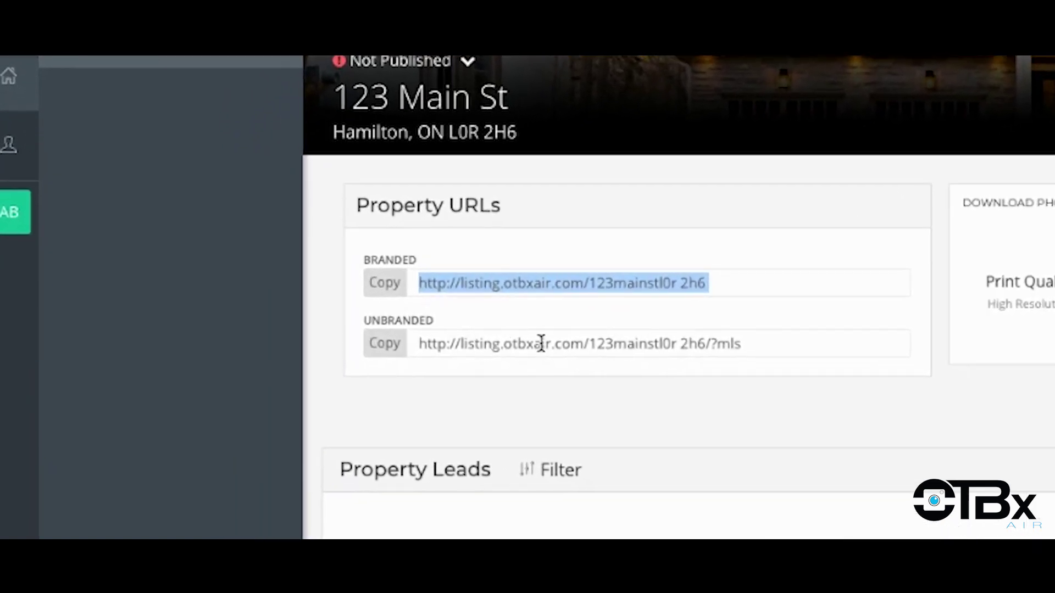
triple_click(541, 343)
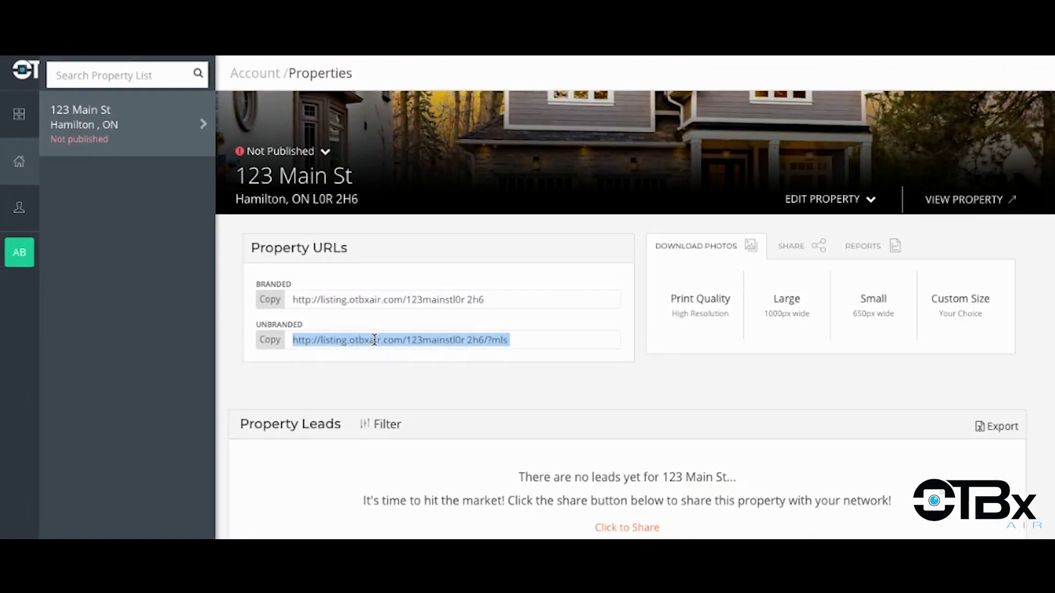
Review the Not Published status options and automated email reports, leaving the listing unpublished.
left_click(325, 152)
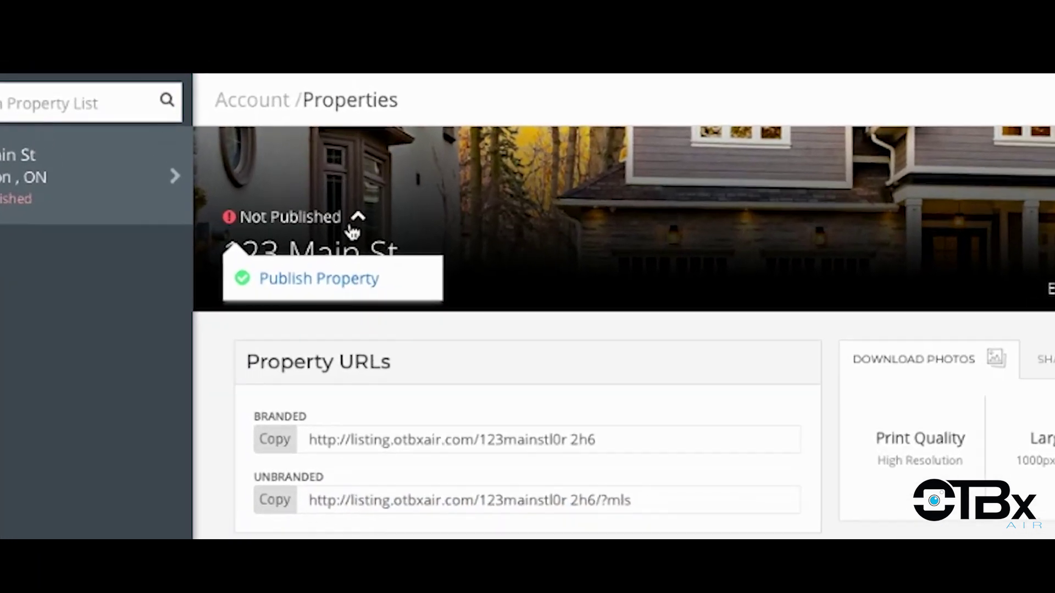
left_click(340, 199)
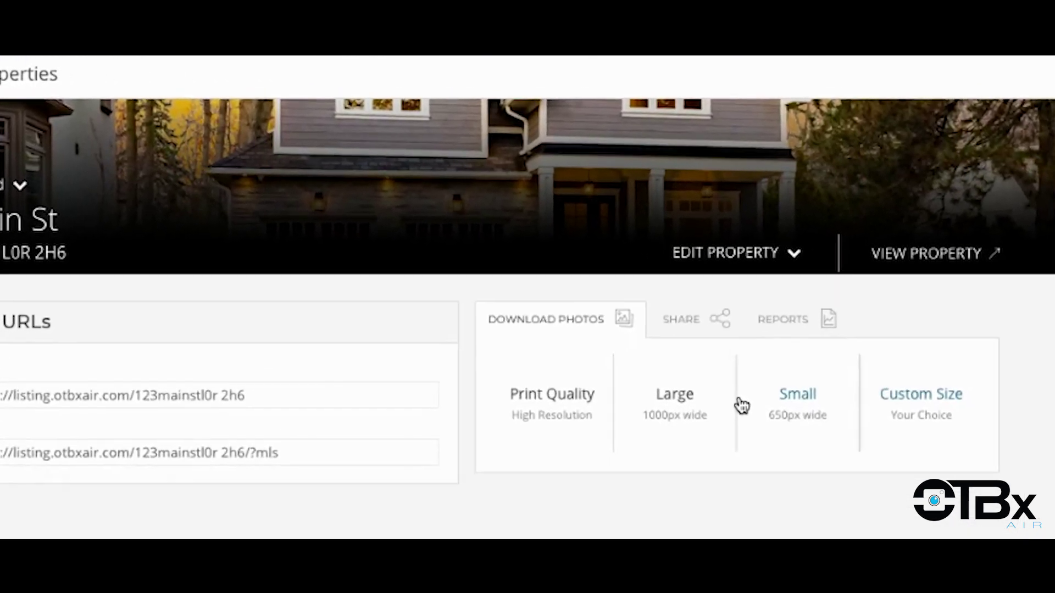
left_click(863, 246)
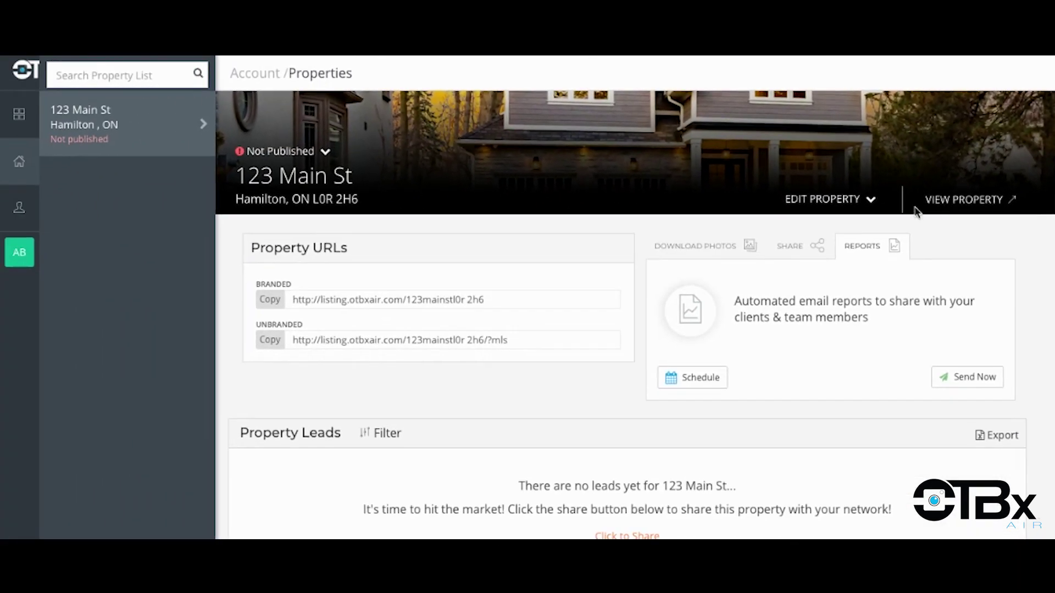
left_click(853, 200)
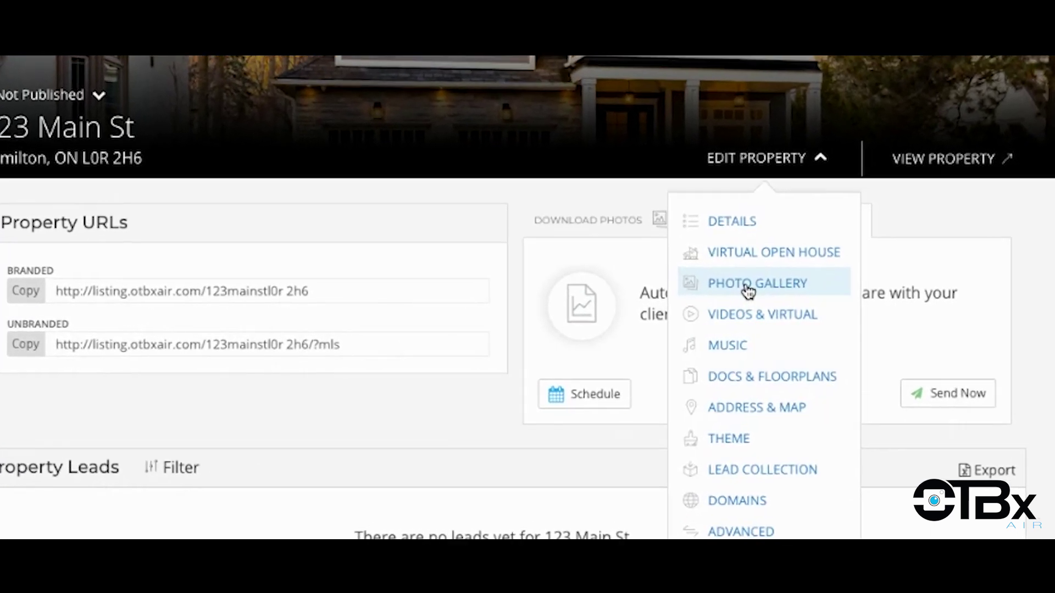
Open the 123 Main St Photo Gallery editor and scroll to the Image Gallery Sorting grid.
left_click(710, 282)
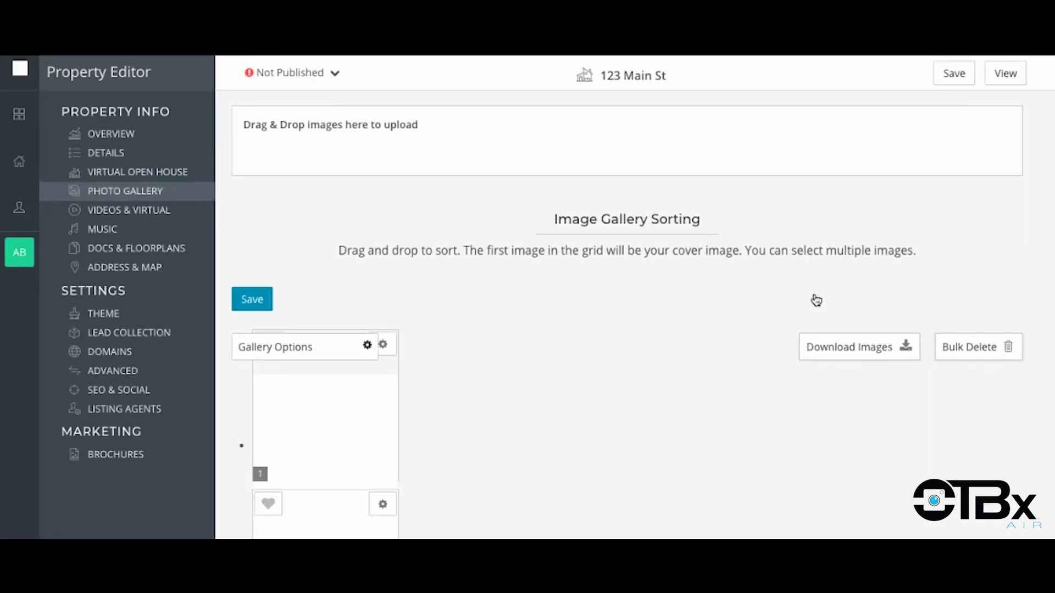
scroll(657, 260, "down", 5)
scroll(656, 262, "down", 1)
scroll(656, 261, "up", 3)
scroll(656, 261, "up", 4)
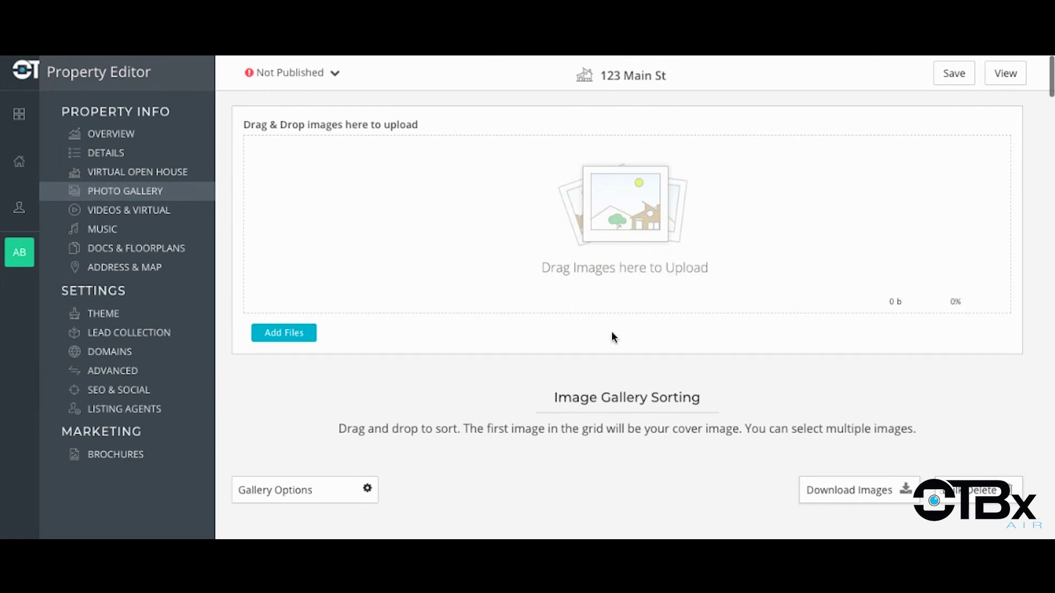
scroll(701, 286, "down", 5)
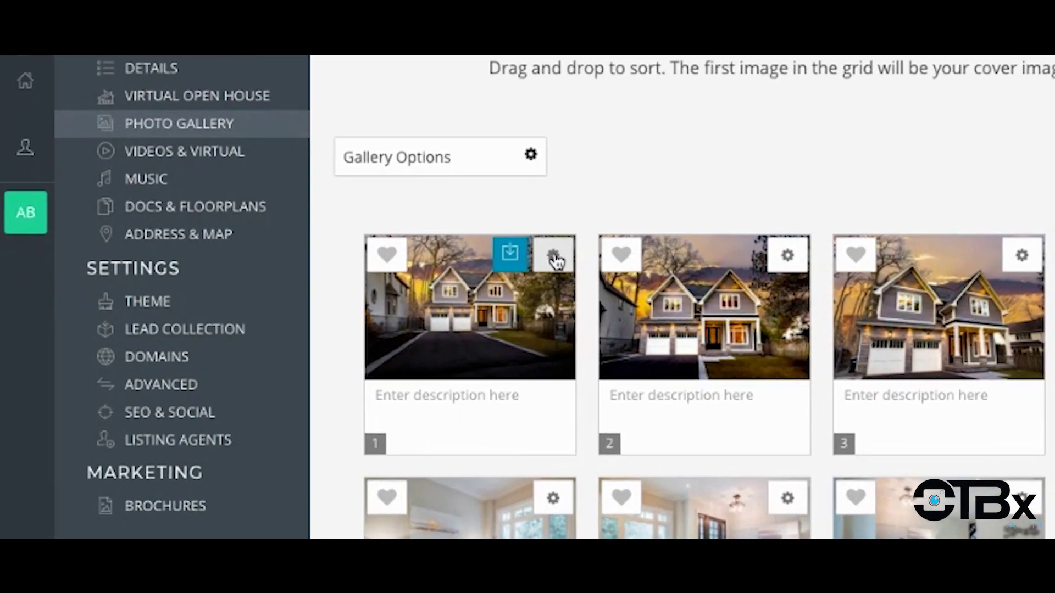
Check the photo action menus and mark gallery images 2, 3 and 4 as favourites.
left_click(482, 269)
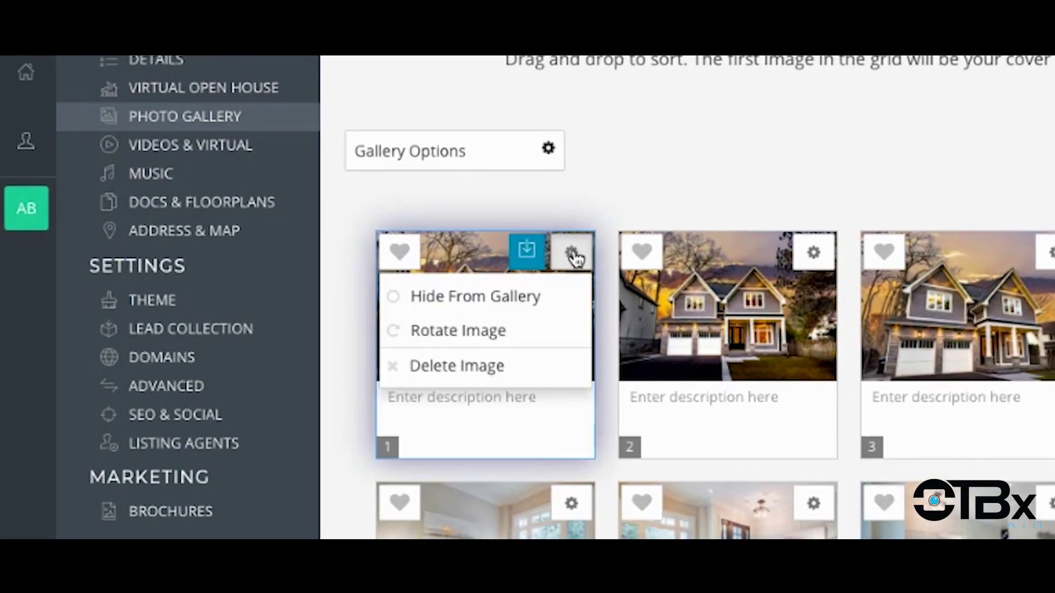
left_click(573, 256)
left_click(813, 253)
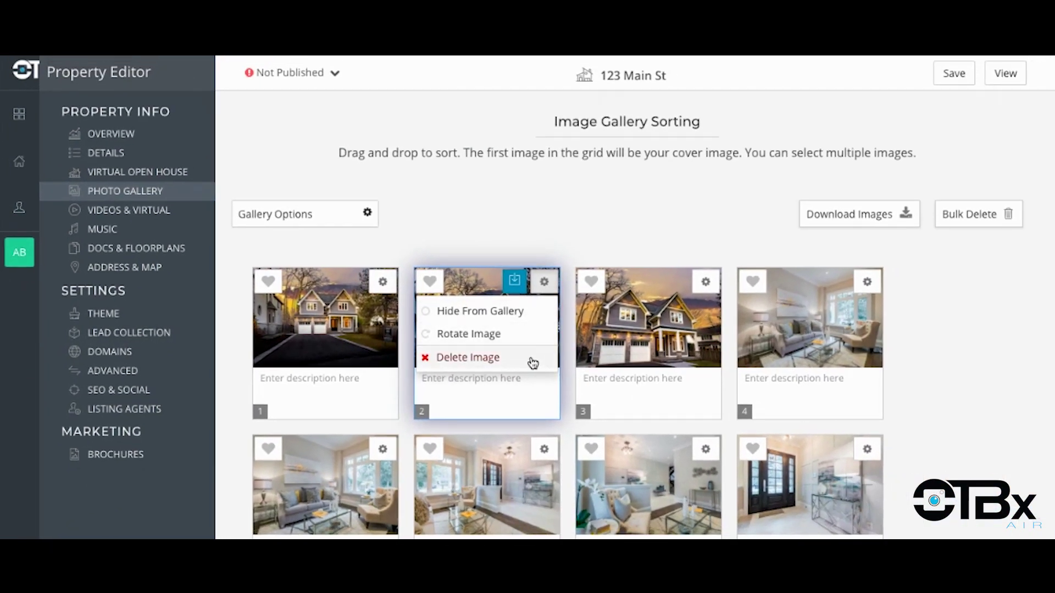
left_click(533, 335)
left_click(430, 281)
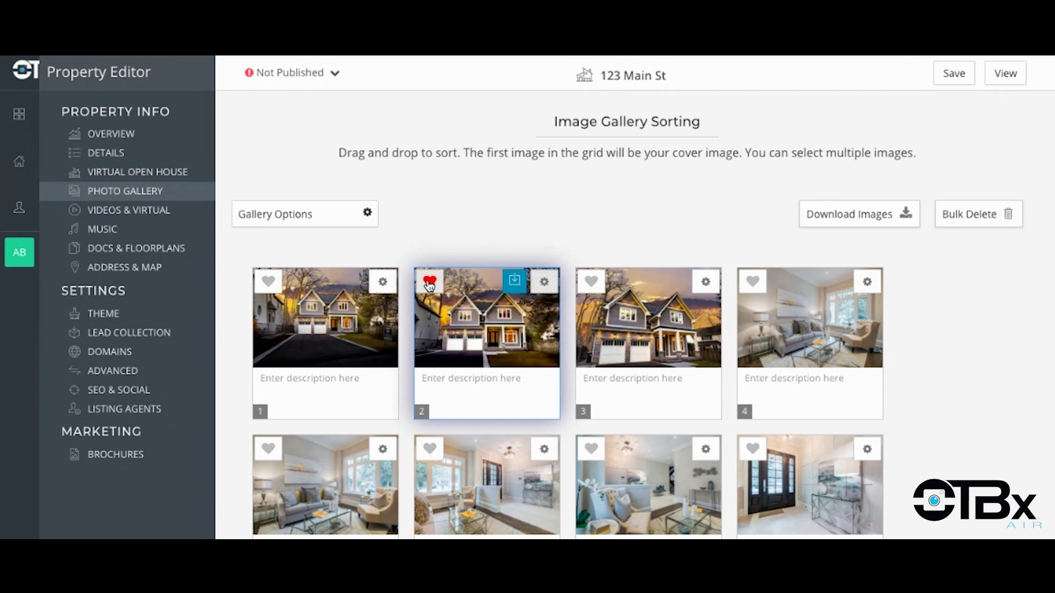
left_click(592, 284)
left_click(753, 286)
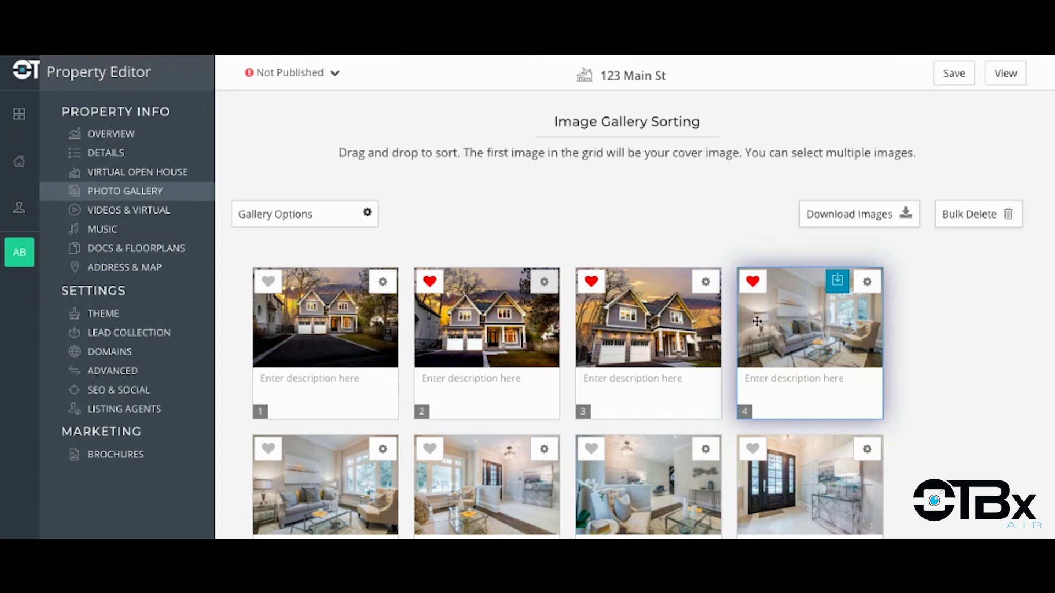
Reorder the gallery: twilight exterior moved to slot 1 as cover, image 7 to slot 6.
left_click_drag(668, 335, 742, 370)
left_click_drag(638, 324, 338, 324)
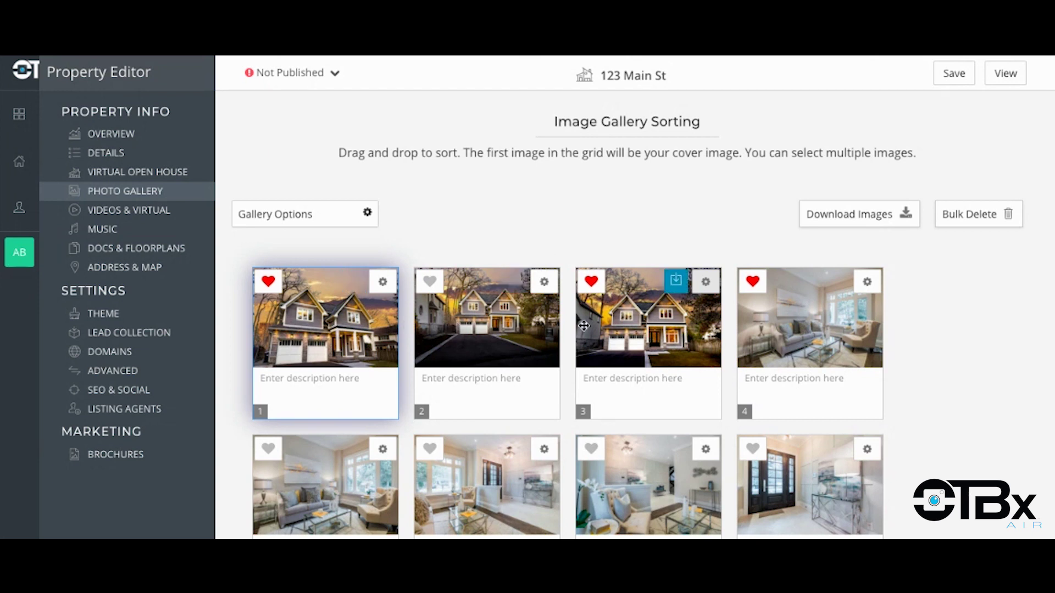
scroll(584, 326, "down", 1)
left_click_drag(589, 444, 442, 438)
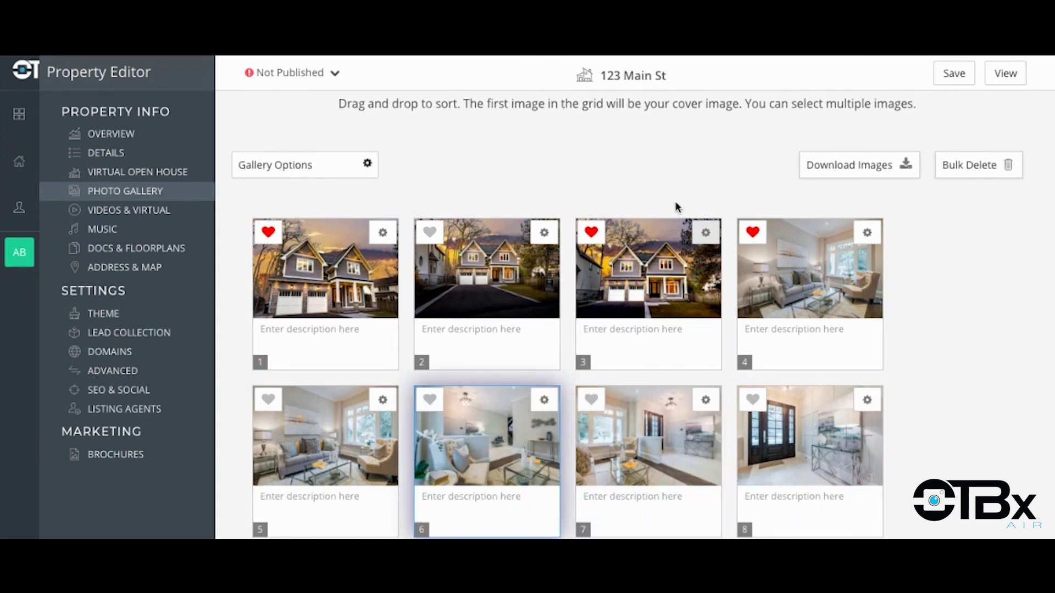
scroll(677, 207, "up", 1)
scroll(677, 206, "up", 1)
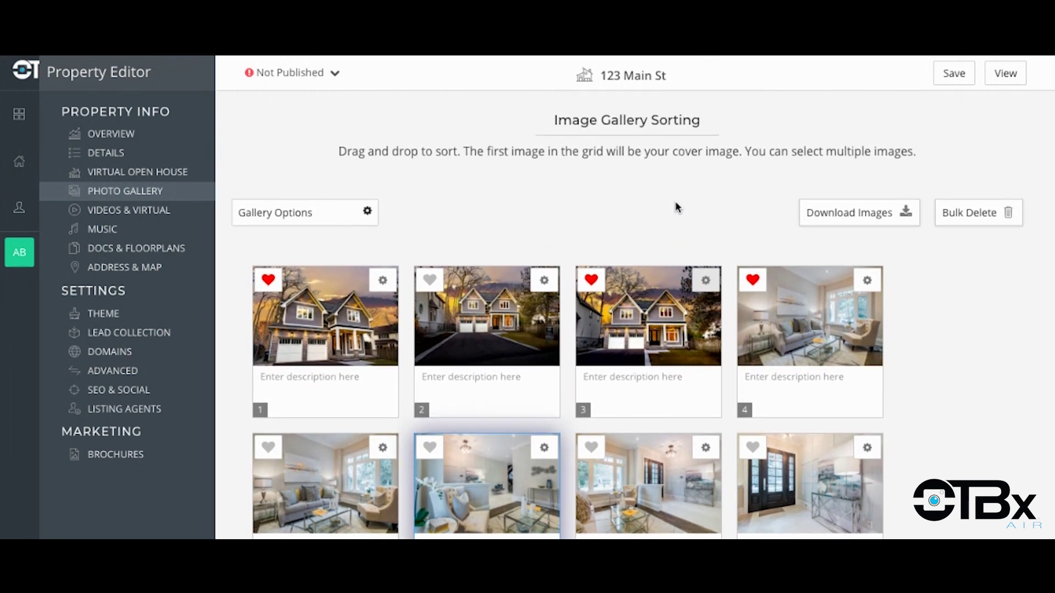
scroll(677, 207, "up", 3)
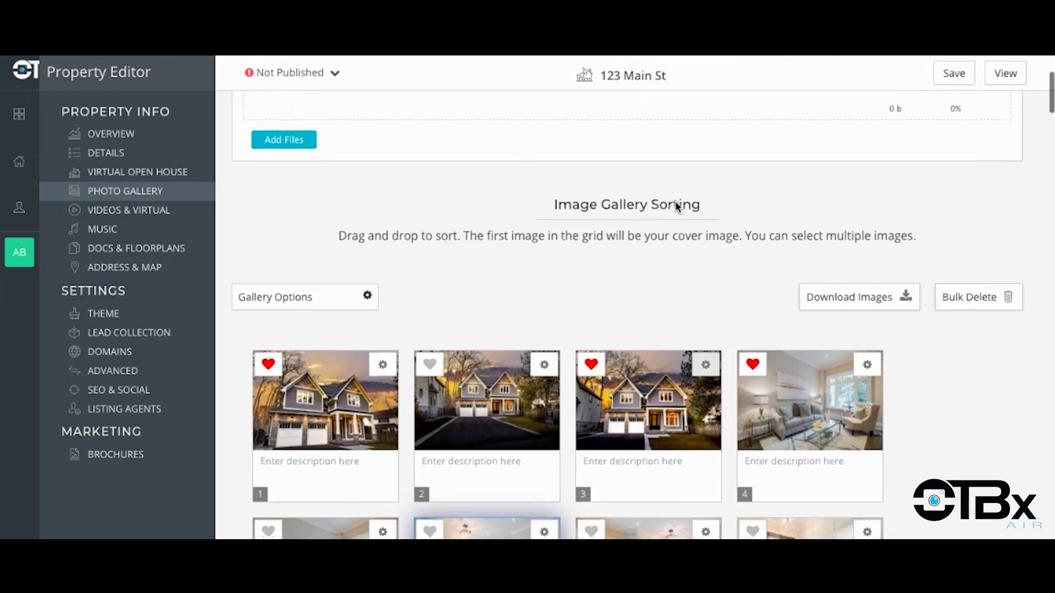
left_click(367, 306)
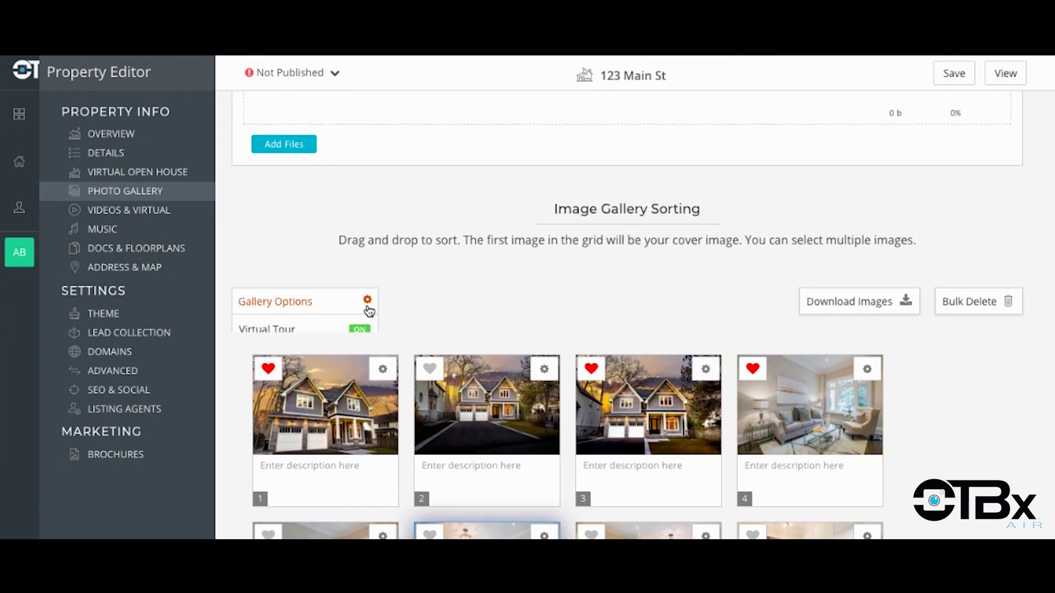
left_click(367, 308)
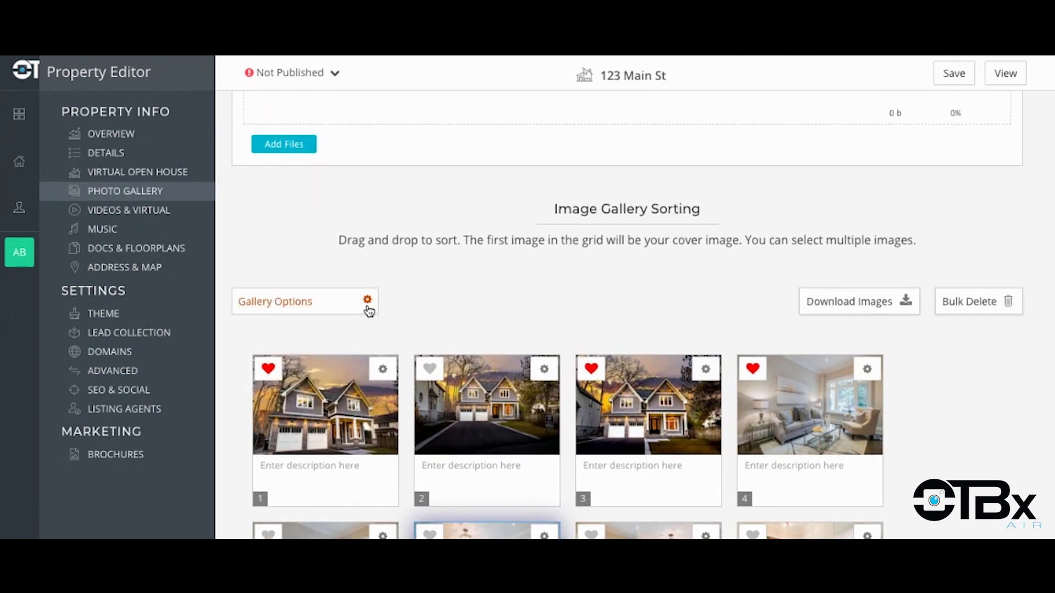
scroll(733, 294, "down", 3)
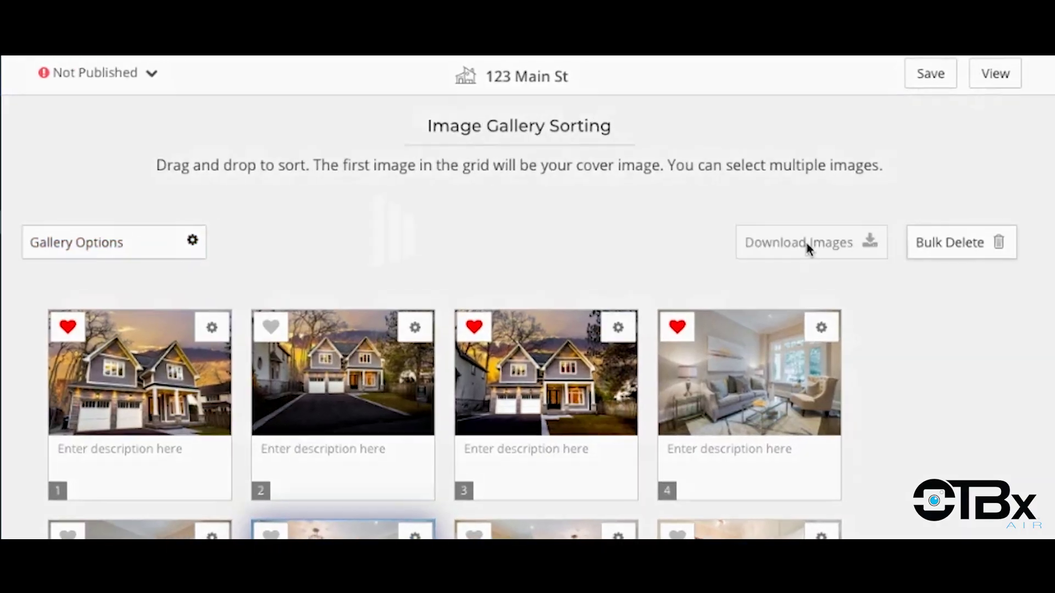
left_click(857, 213)
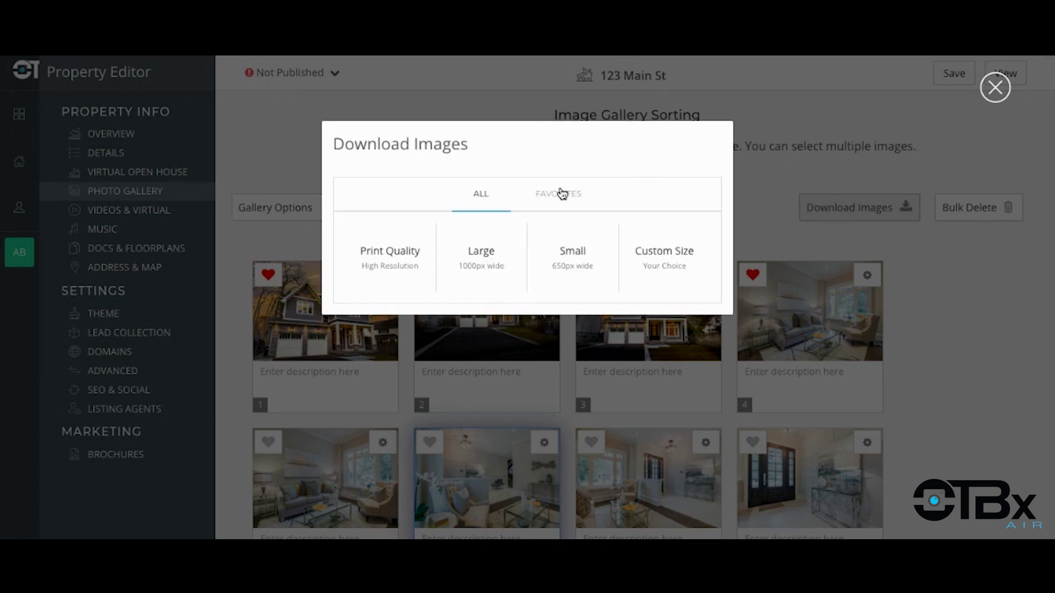
left_click(547, 198)
left_click(471, 193)
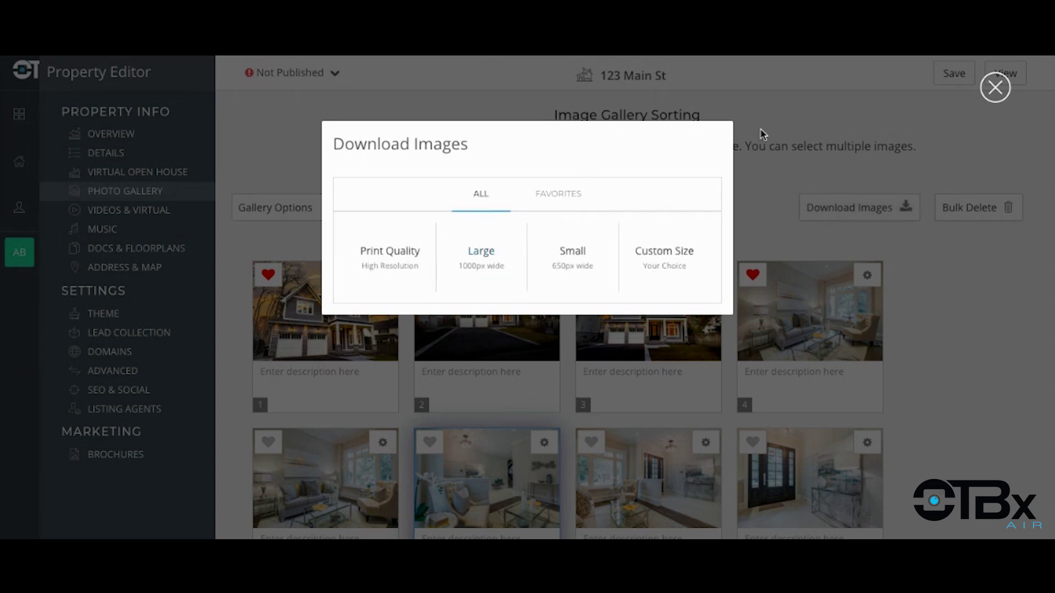
left_click(995, 88)
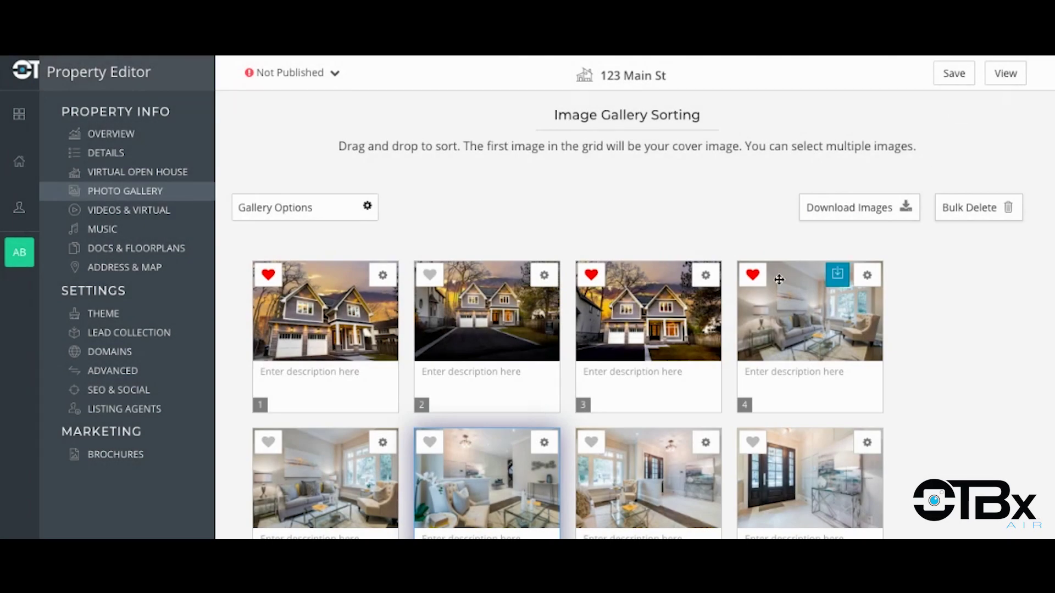
scroll(779, 279, "down", 2)
Save the re-sorted gallery changes for 123 Main St.
scroll(779, 280, "up", 3)
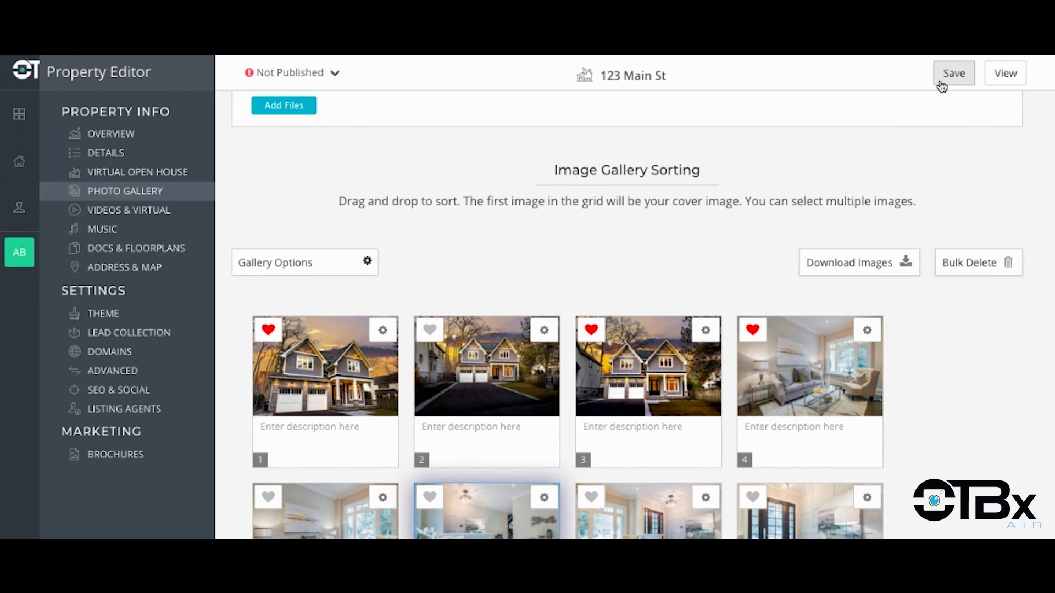
left_click(940, 83)
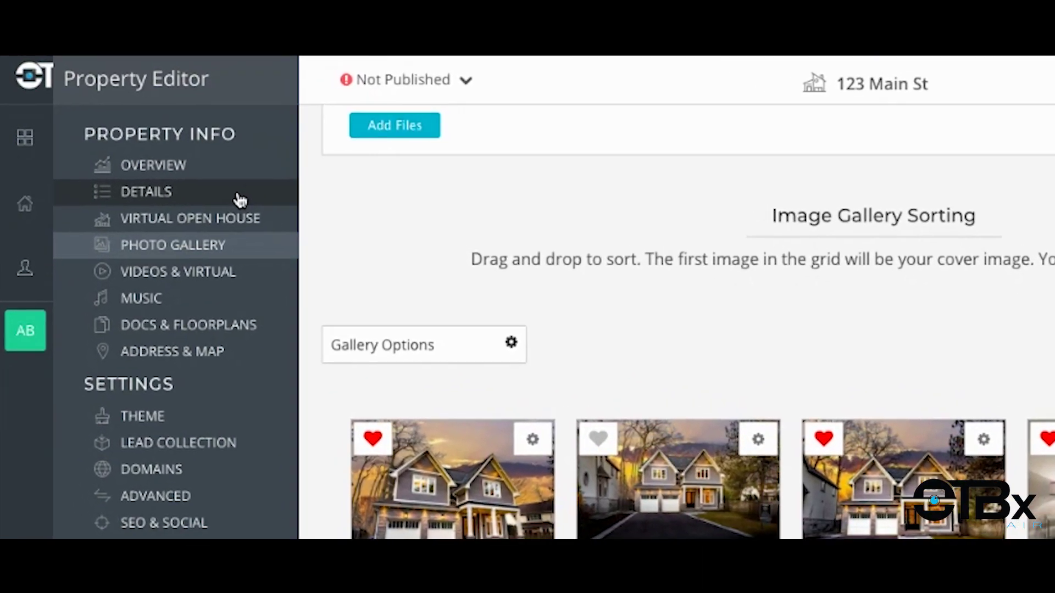
Save the property details, then go to the Music page showing Hey Cali as current track.
left_click(203, 174)
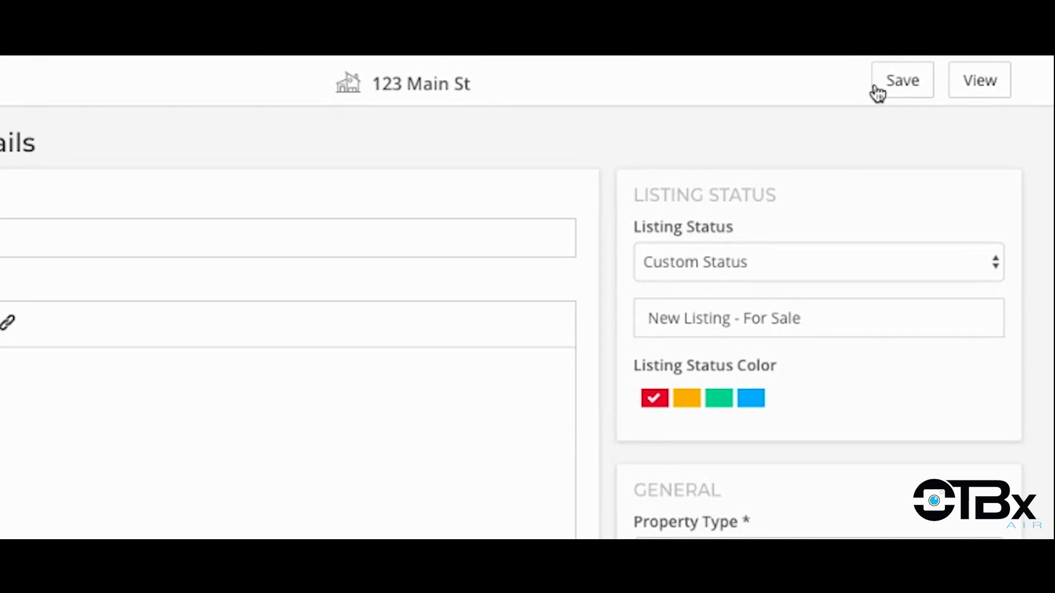
left_click(878, 92)
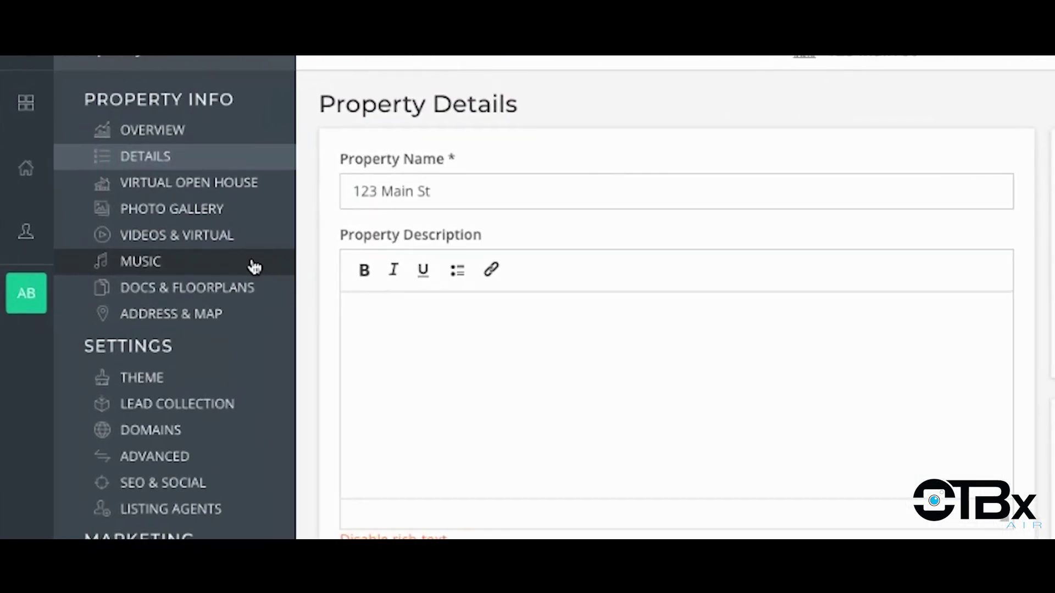
left_click(278, 278)
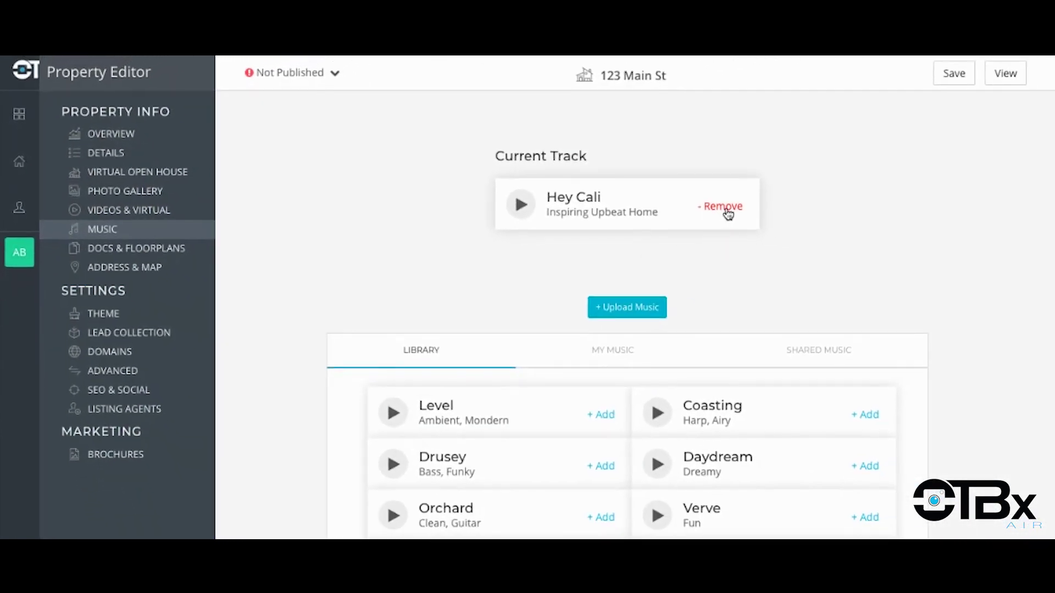
Browse the music library and save the listing keeping Hey Cali as its track.
scroll(726, 212, "down", 4)
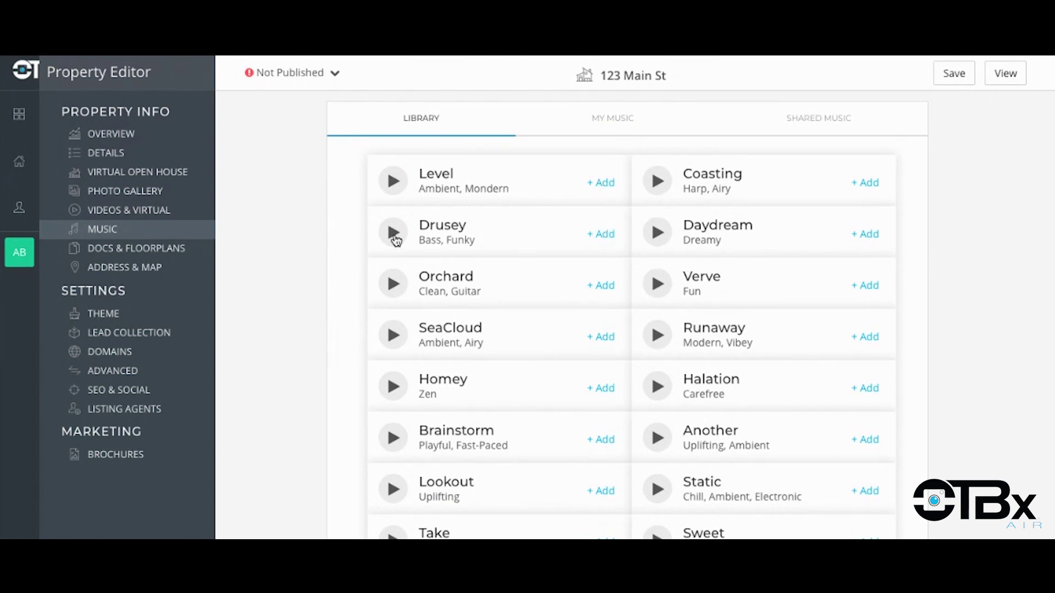
scroll(392, 189, "up", 4)
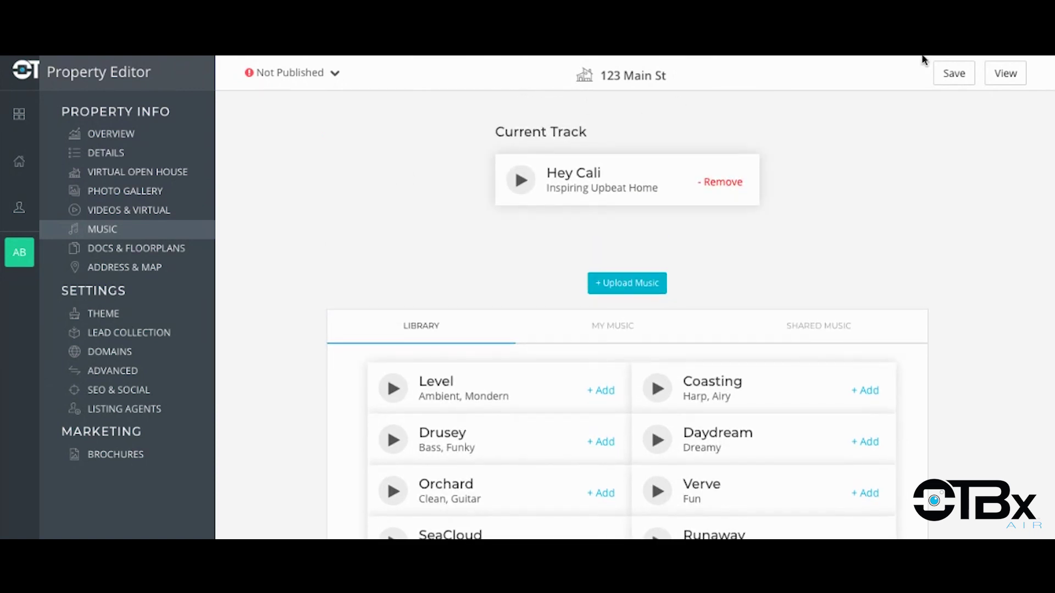
left_click(945, 78)
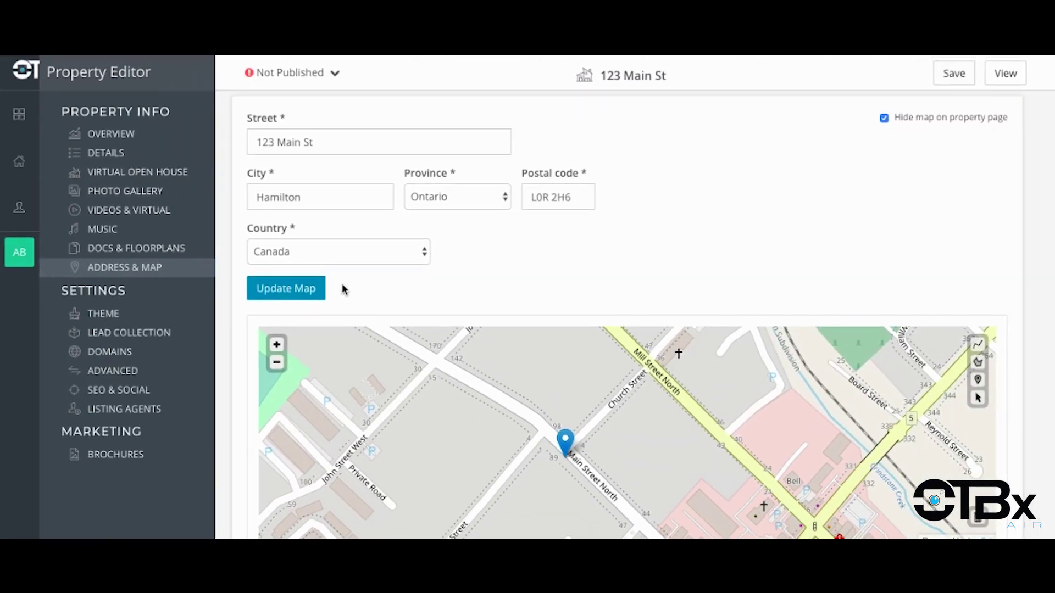
Zoom the Hamilton, Ontario map out one level, recentre it on the pin, and show the map.
scroll(342, 290, "down", 1)
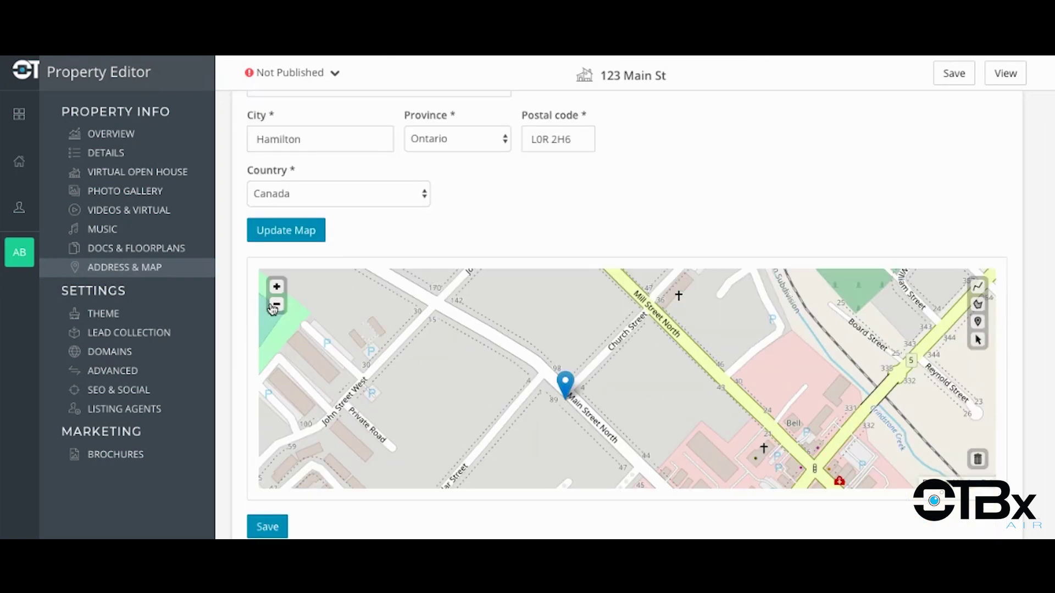
left_click(276, 305)
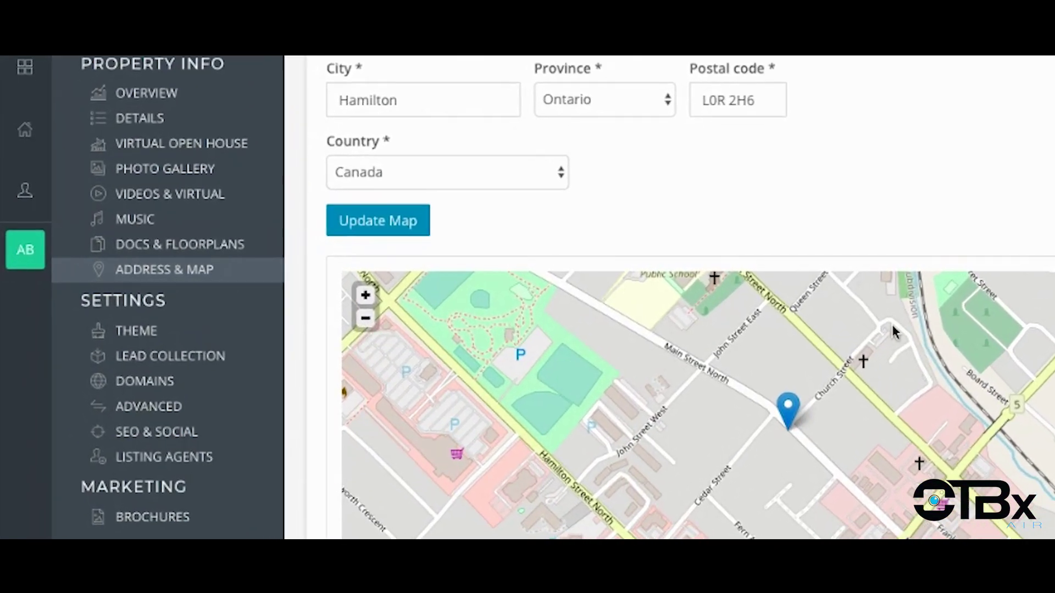
left_click_drag(999, 340, 947, 350)
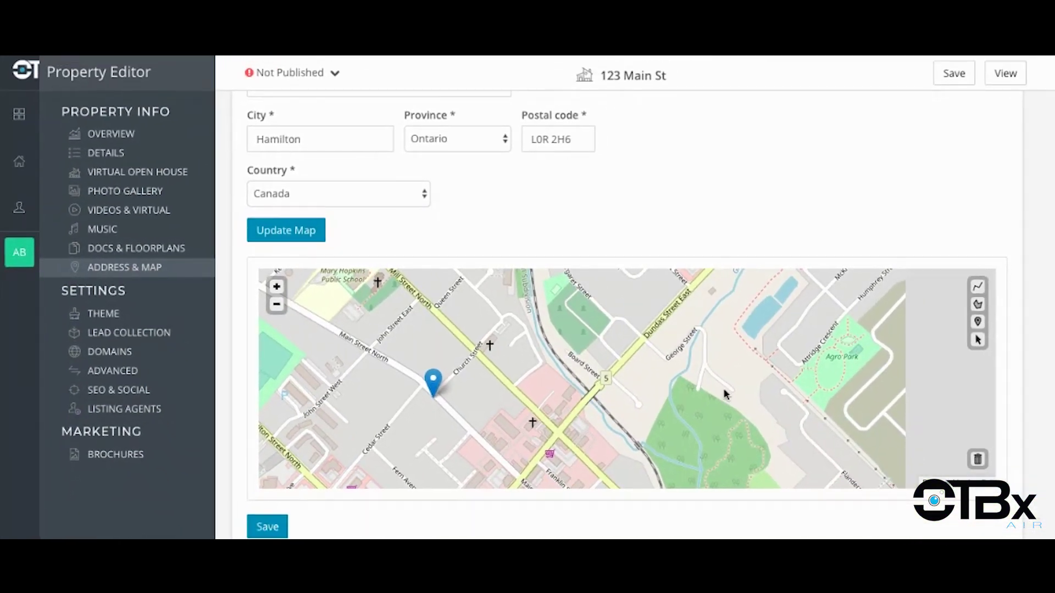
left_click_drag(440, 384, 531, 374)
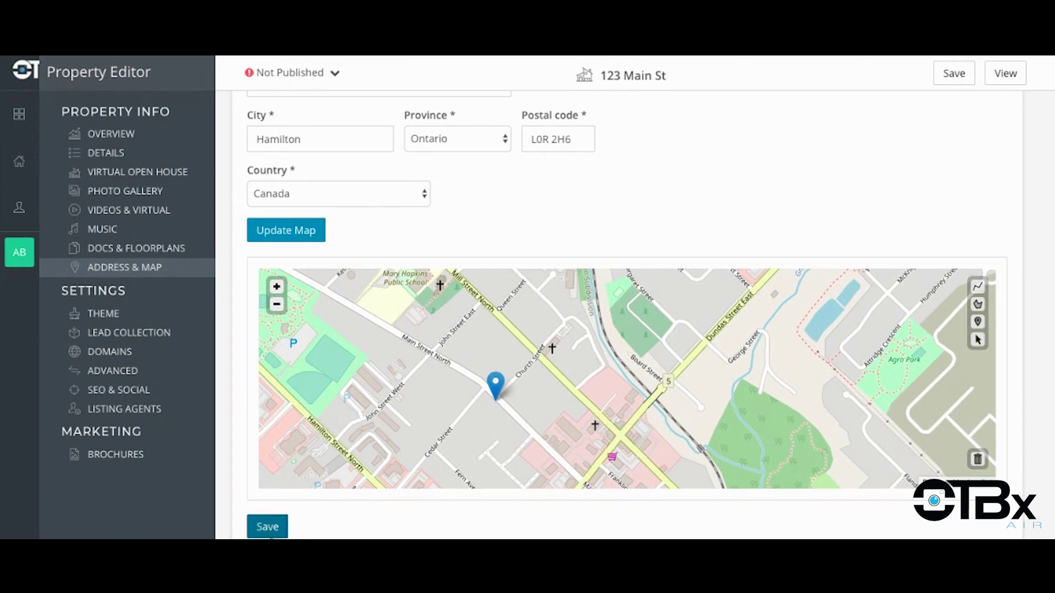
scroll(773, 176, "up", 2)
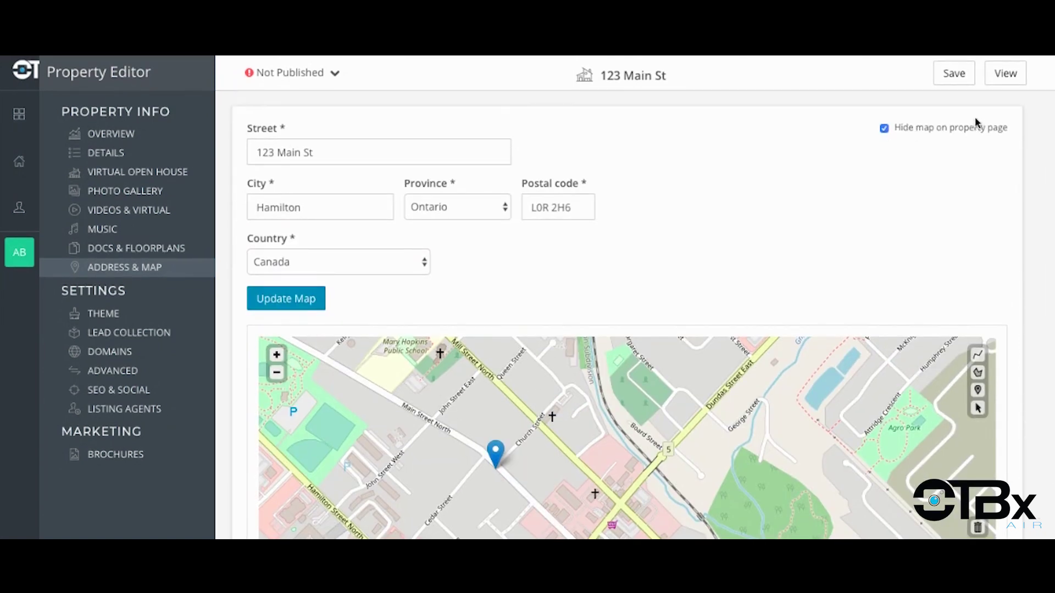
left_click(959, 131)
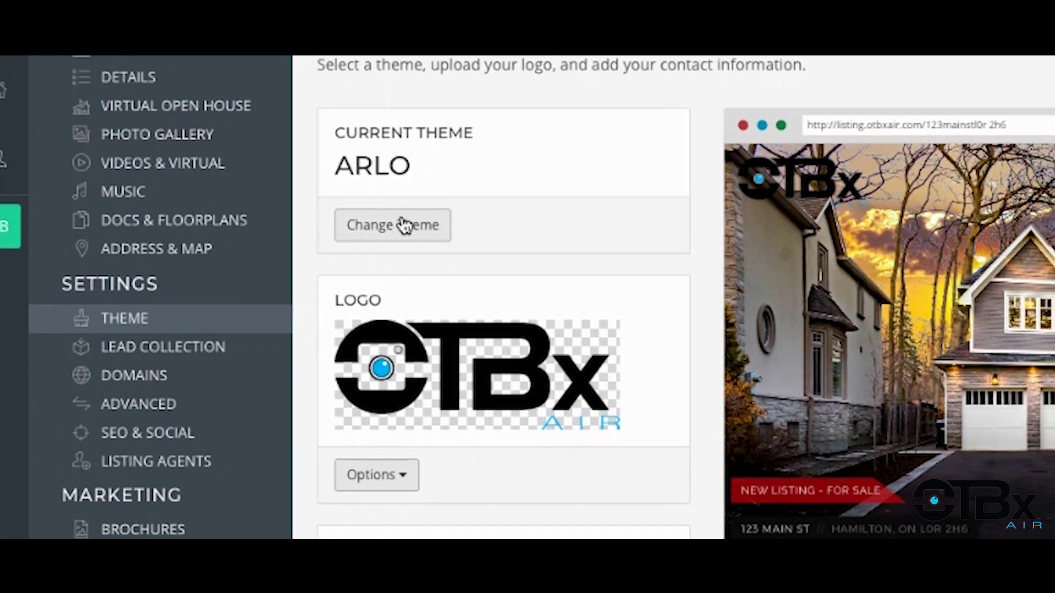
Switch the listing theme from Arlo to North and check the logo options.
left_click(404, 225)
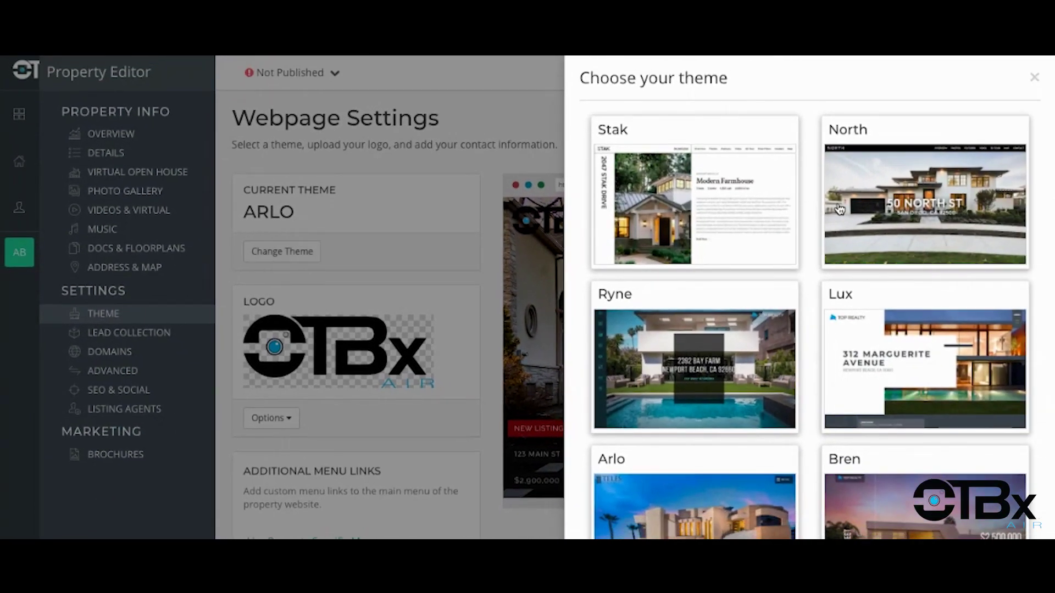
left_click(839, 209)
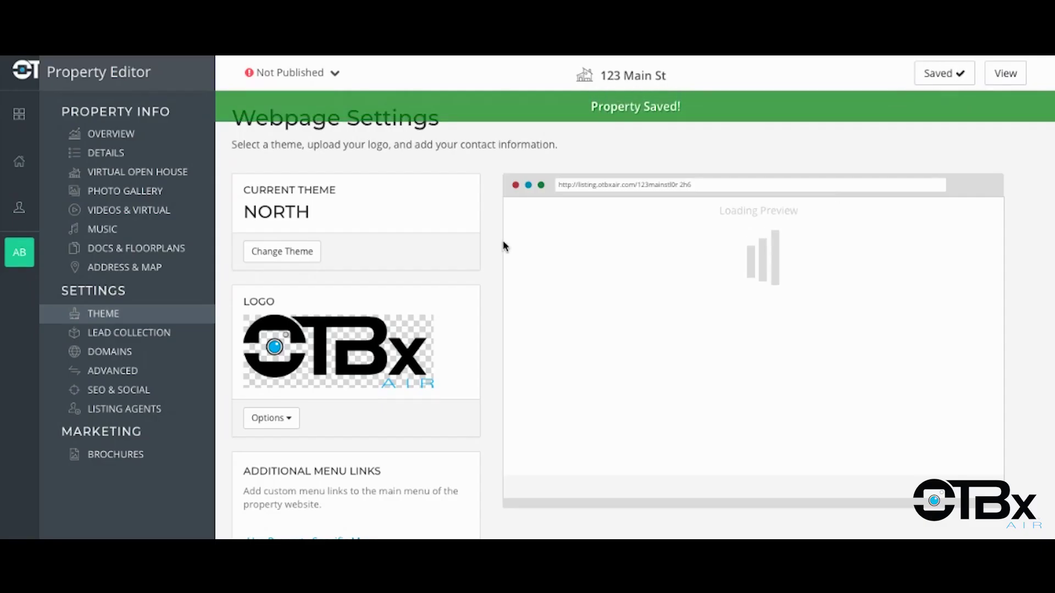
scroll(404, 255, "down", 1)
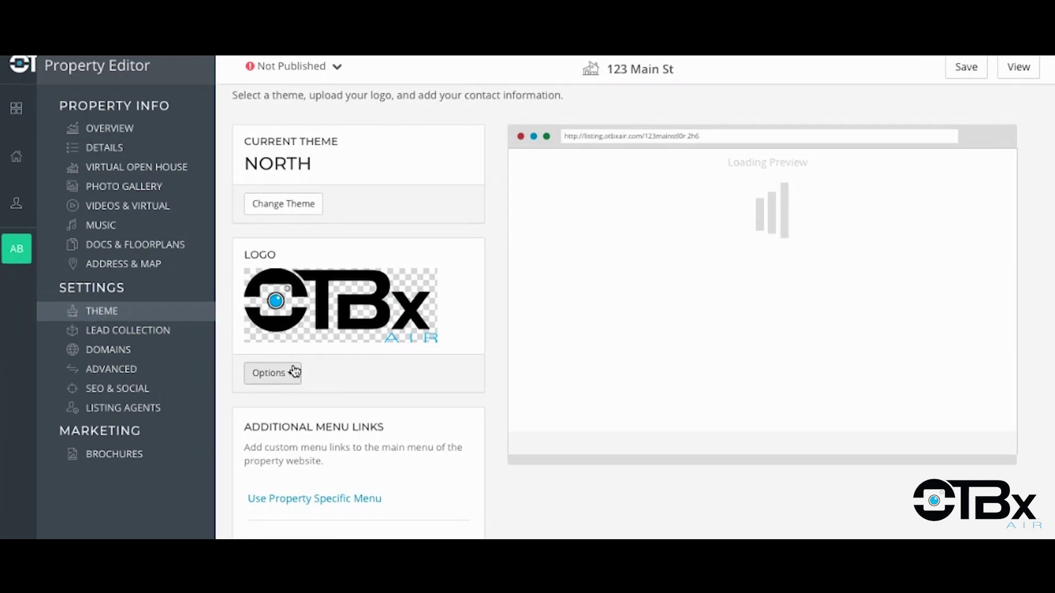
left_click(293, 373)
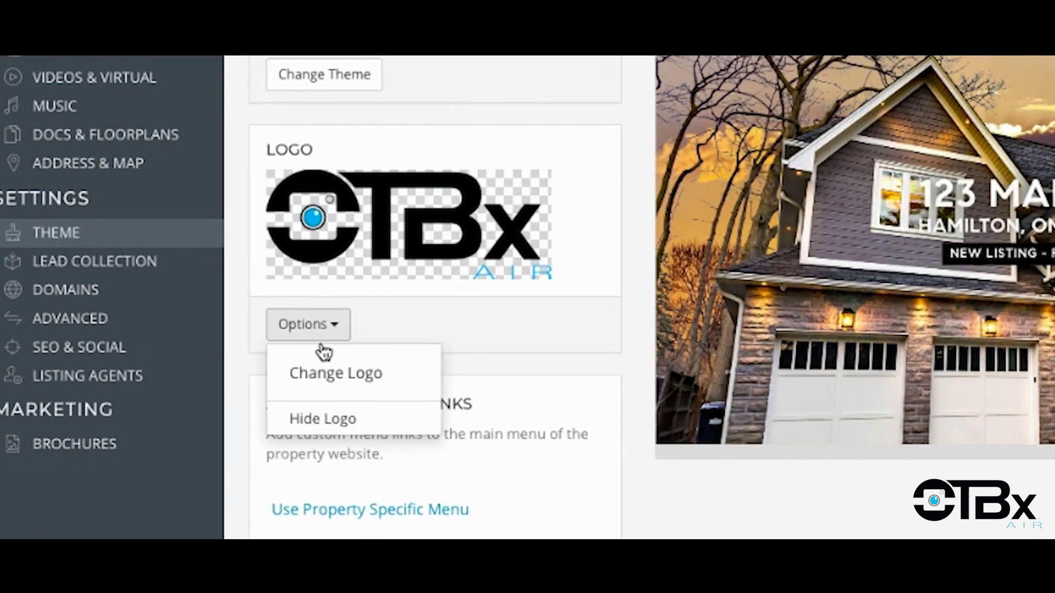
left_click(208, 376)
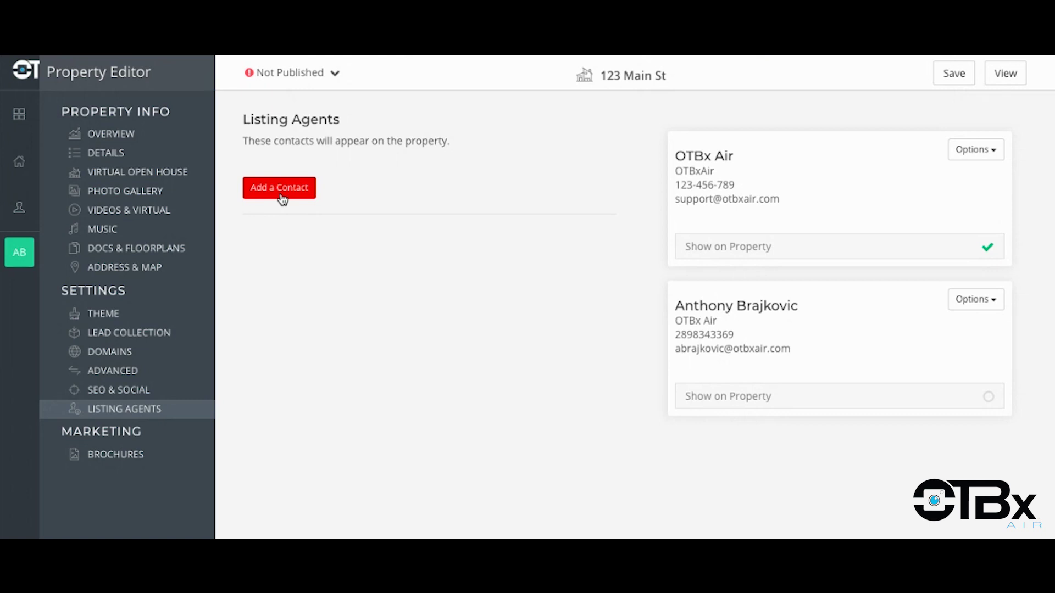
Open the Add a Contact form, then close the contacts panel without adding anyone.
left_click(280, 190)
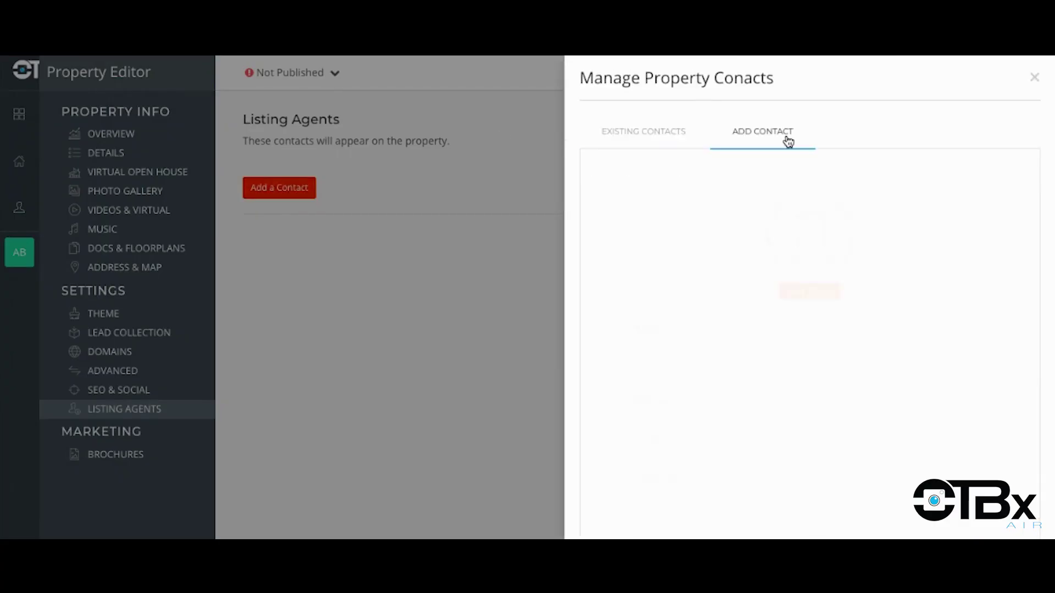
left_click(1033, 77)
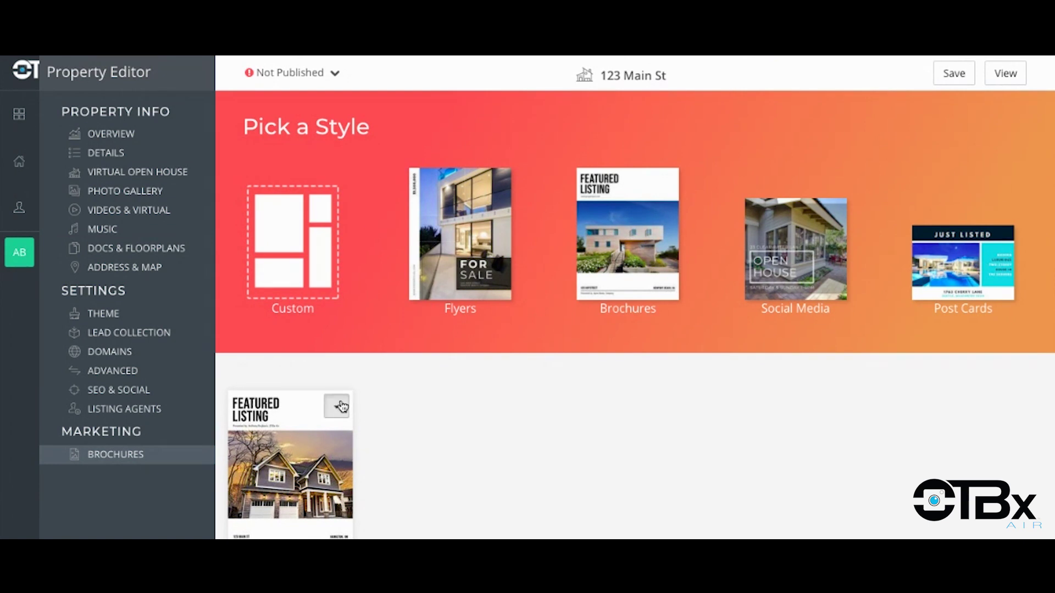
Edit the Featured Listing brochure and select the house photo on its page.
left_click(341, 407)
left_click(334, 437)
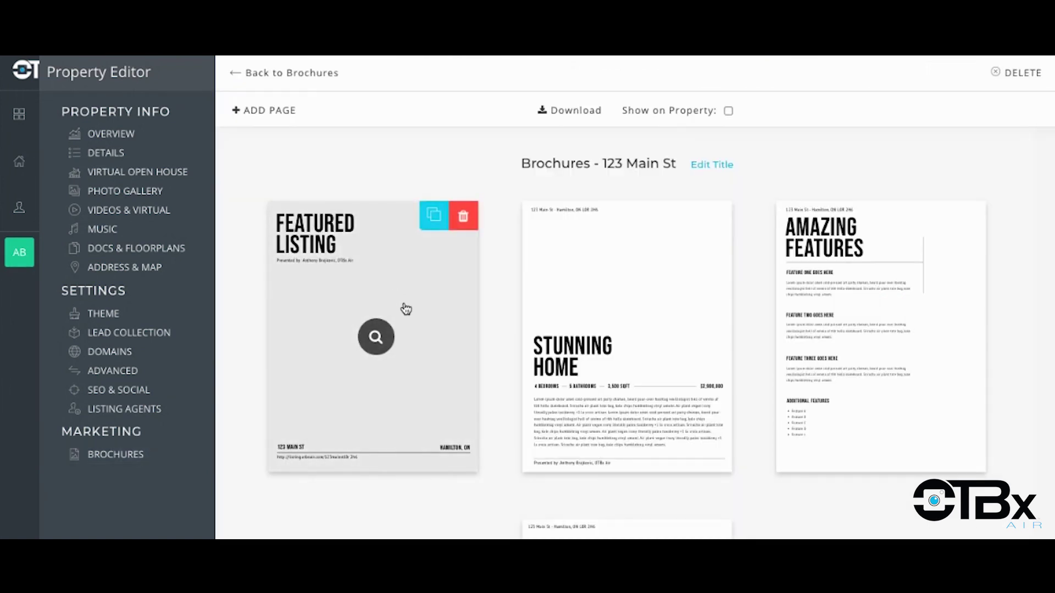
scroll(406, 309, "down", 1)
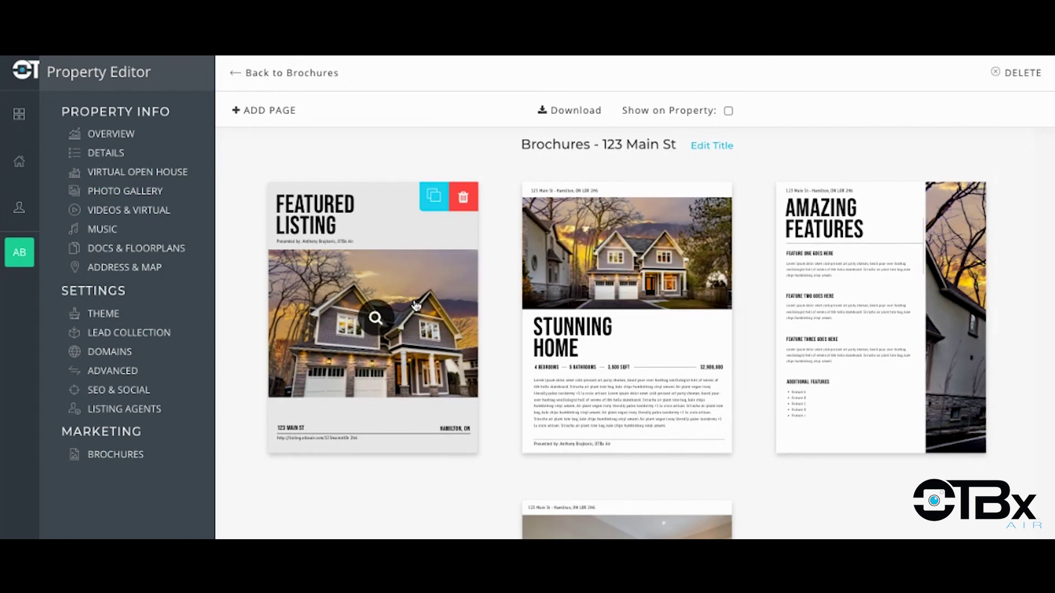
left_click(415, 300)
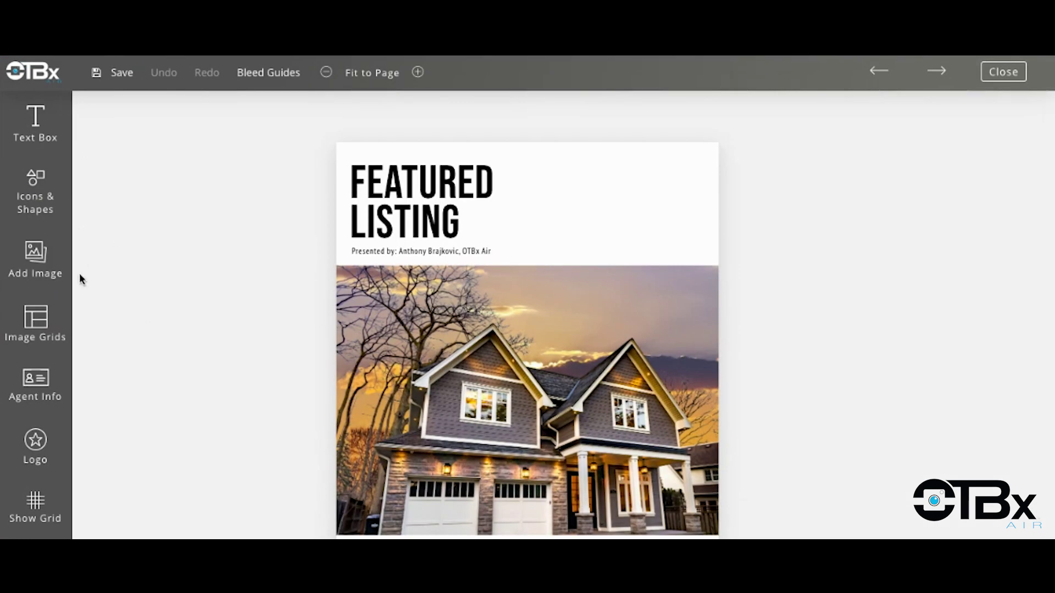
left_click(352, 418)
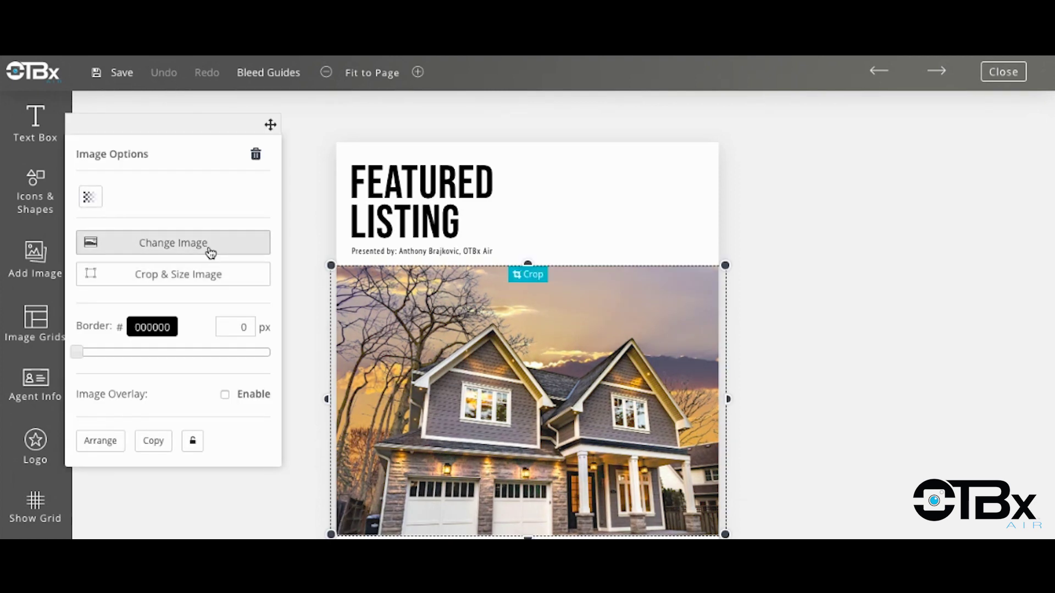
Download the brochure as a PDF using Full Bleed Dimensions.
left_click(989, 82)
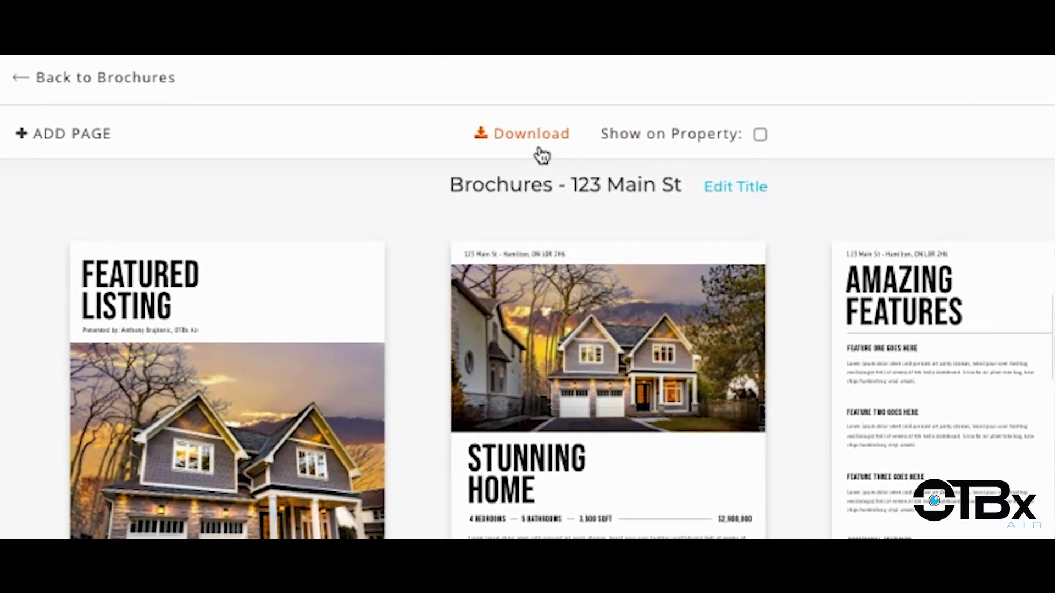
left_click(573, 113)
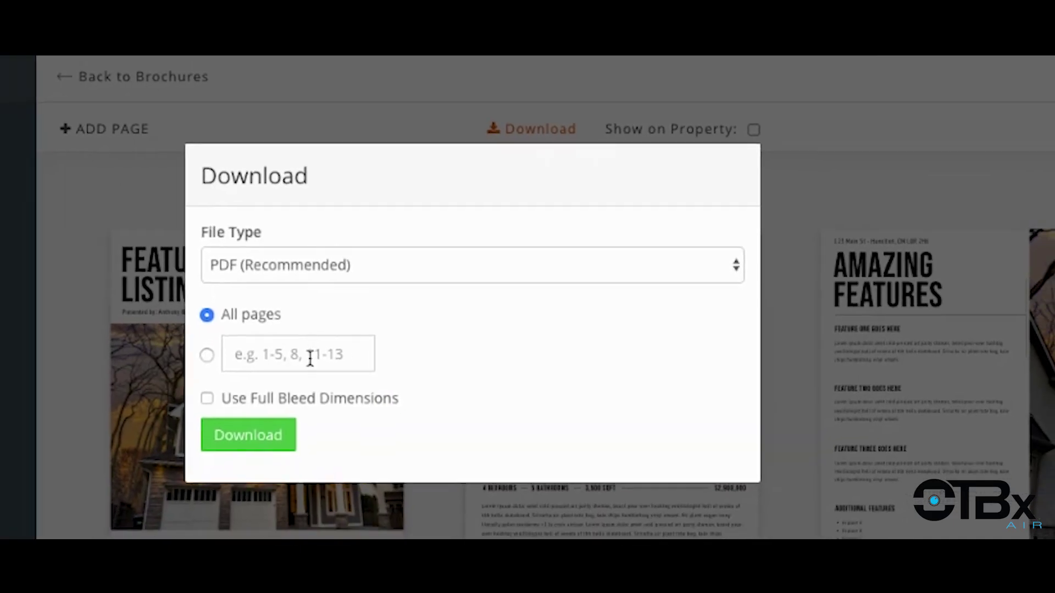
left_click(288, 424)
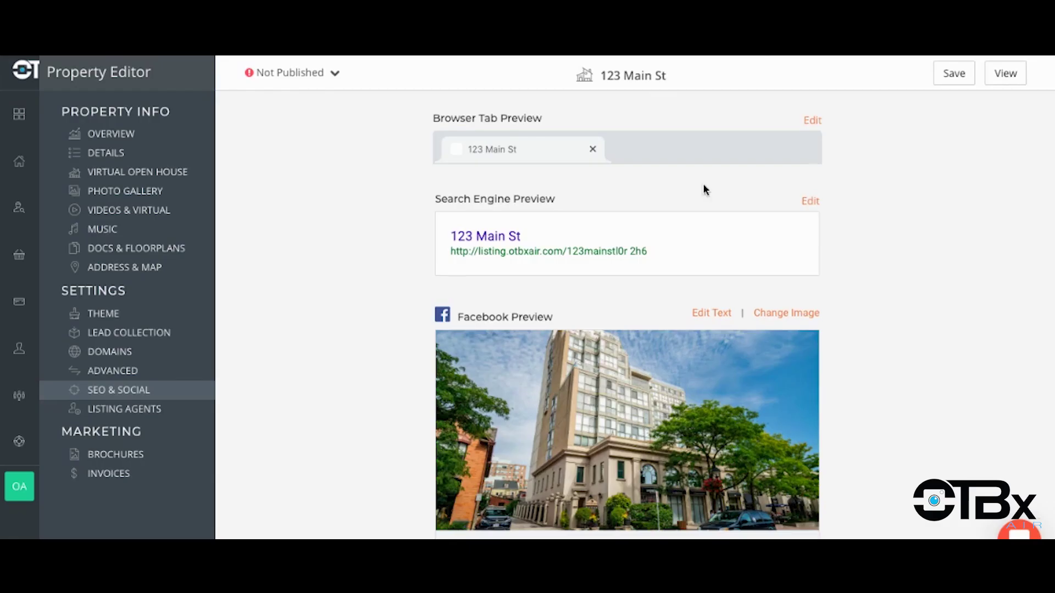
scroll(855, 221, "down", 5)
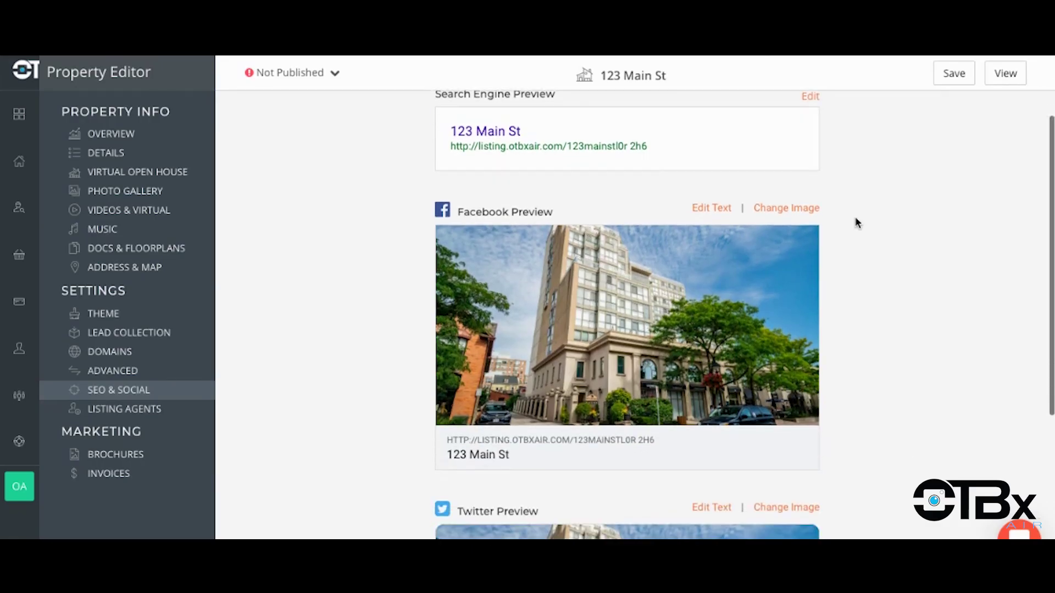
scroll(855, 221, "down", 2)
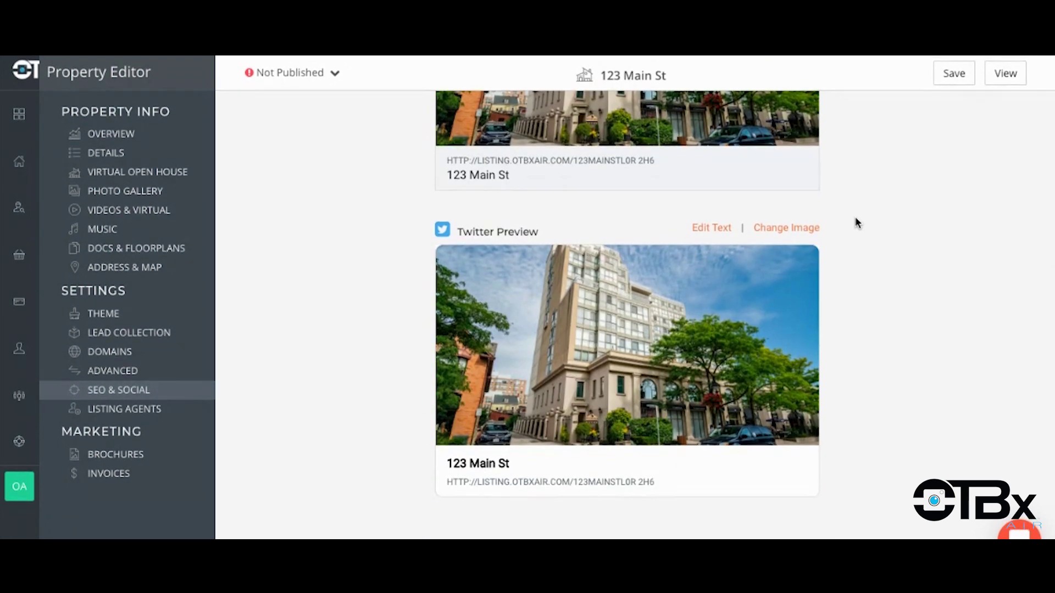
scroll(855, 221, "up", 3)
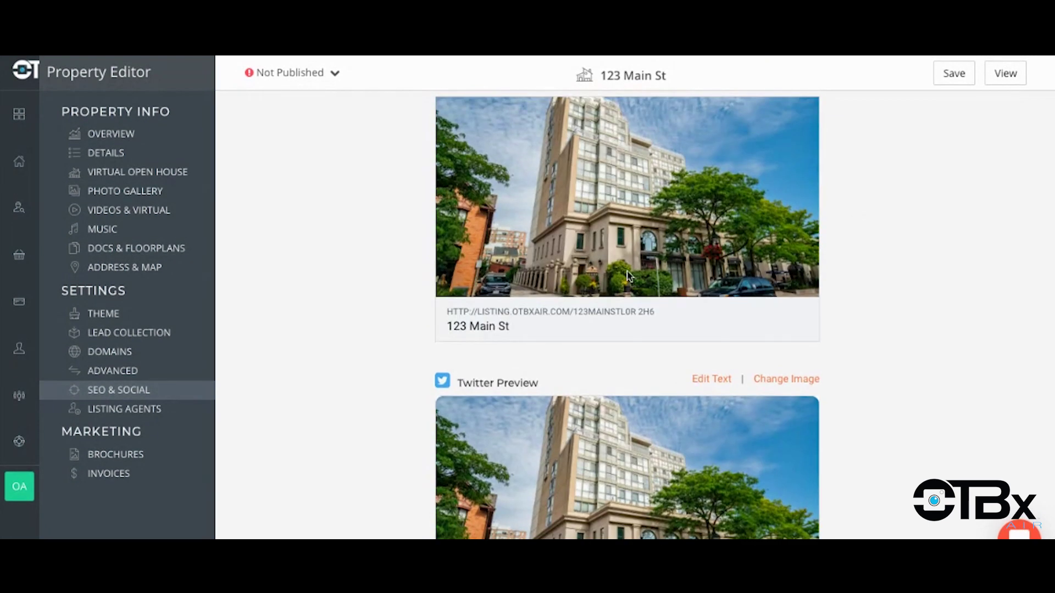
left_click(161, 345)
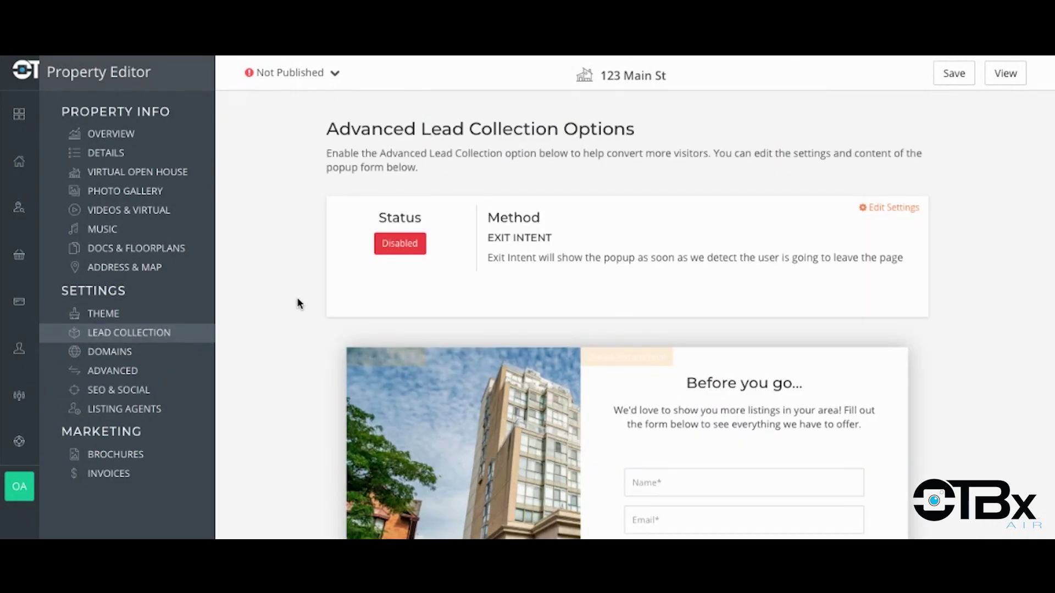
Scroll down to the disabled Exit Intent popup's 'Before you go...' form preview.
scroll(1009, 248, "down", 3)
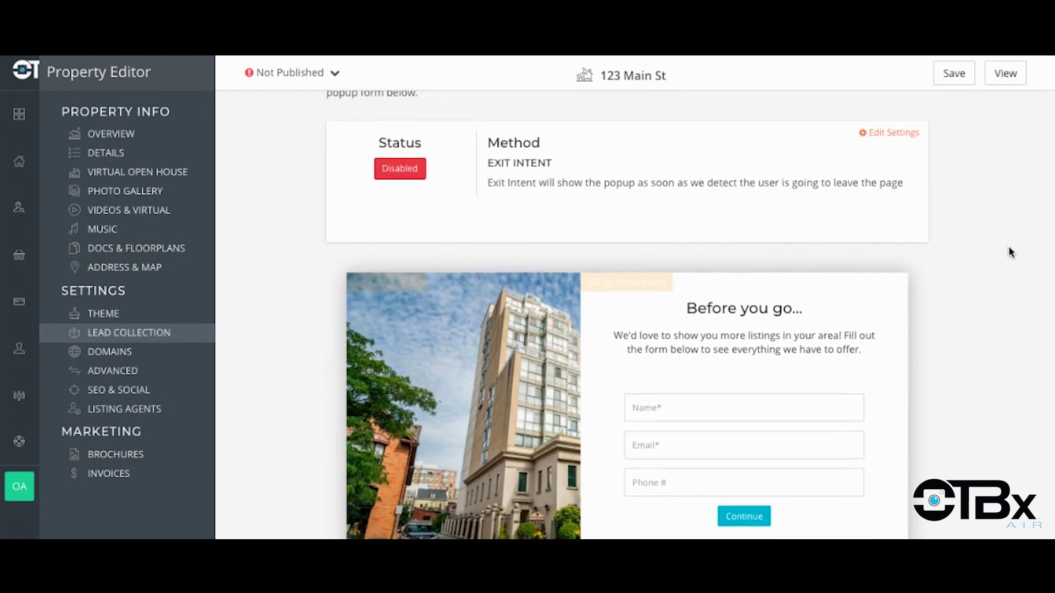